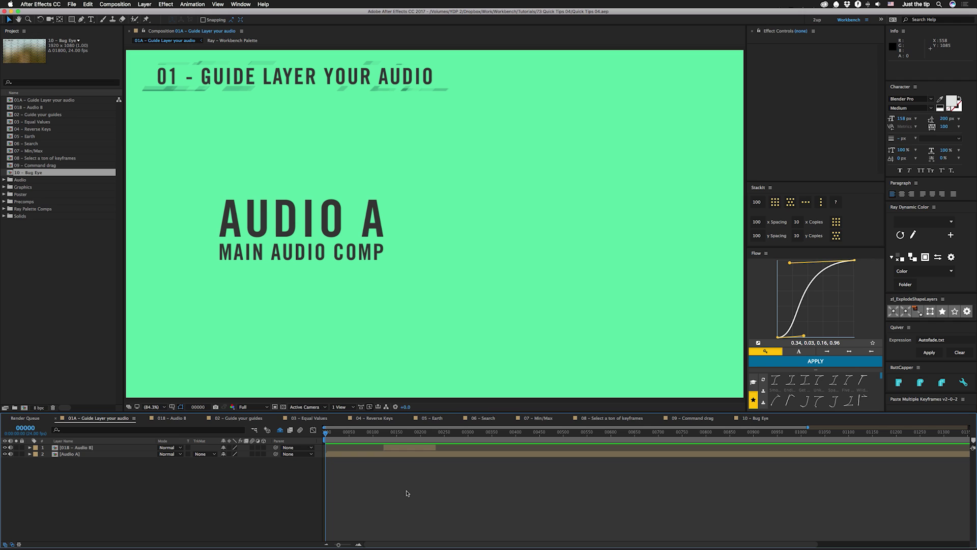
Step: Preview the 01A audio comp, then open the nested 01B – Audio B precomp
key(space)
key(space)
double_click(76, 447)
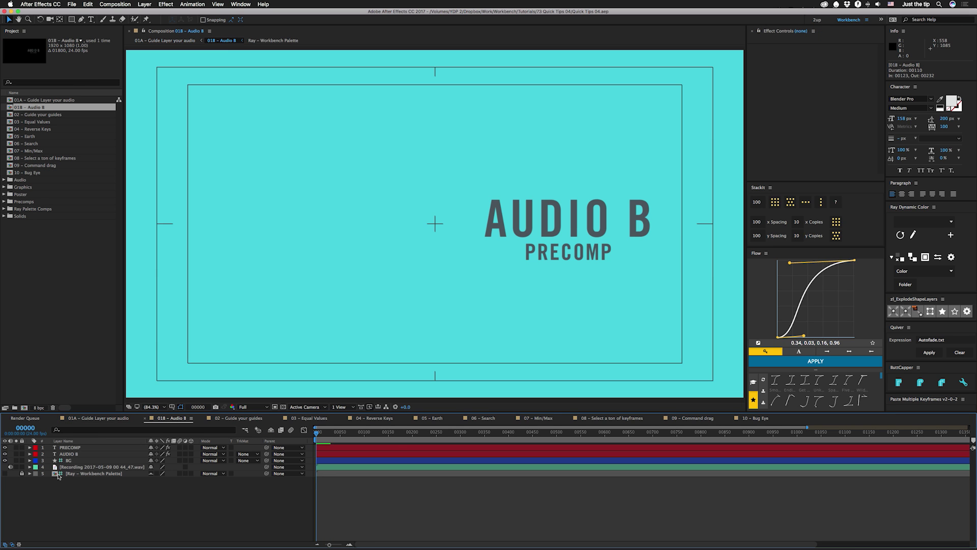
Step: Make the Recording .wav audio layer a guide layer
click(72, 467)
right_click(71, 467)
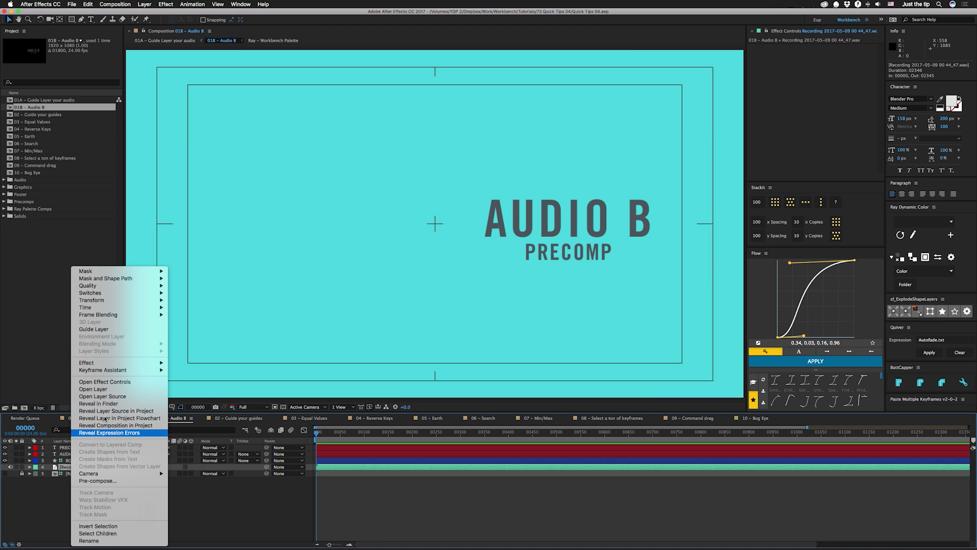
click(97, 329)
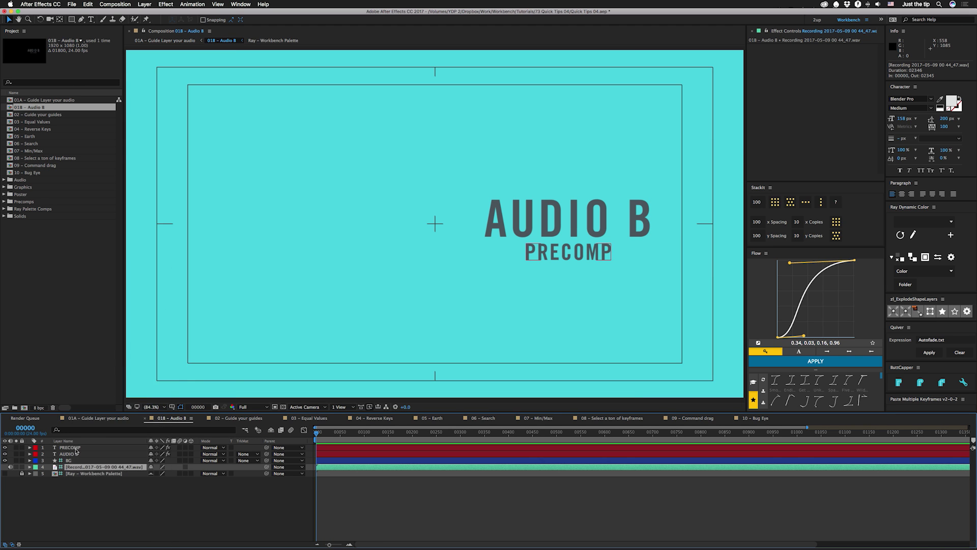
Step: Preview the 01A comp from frame 110, then open the 02 – Guide your guides comp
click(98, 418)
click(377, 432)
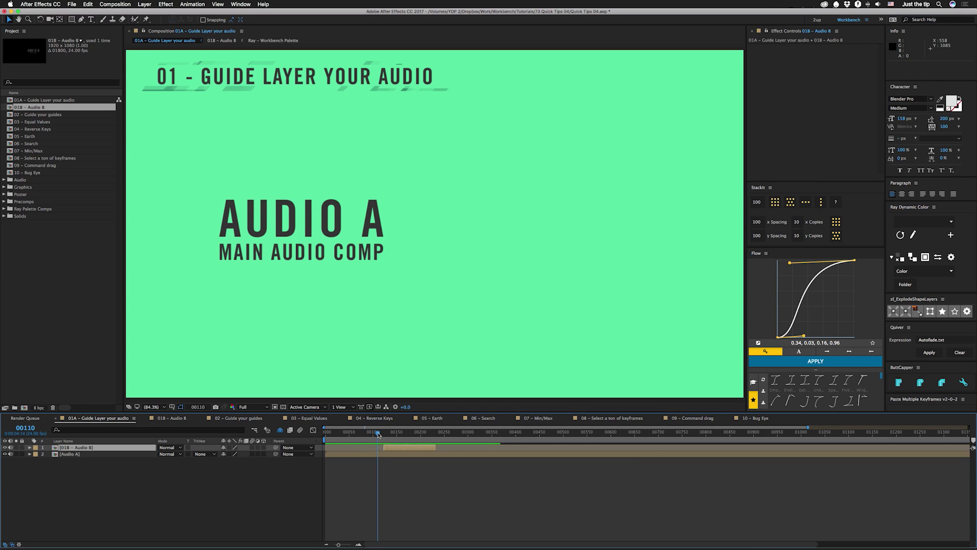
key(space)
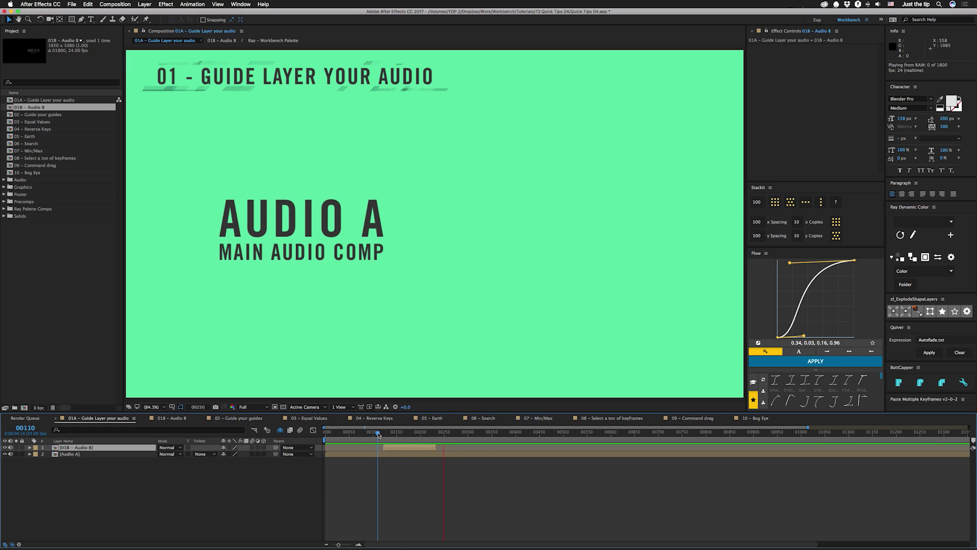
key(space)
click(242, 419)
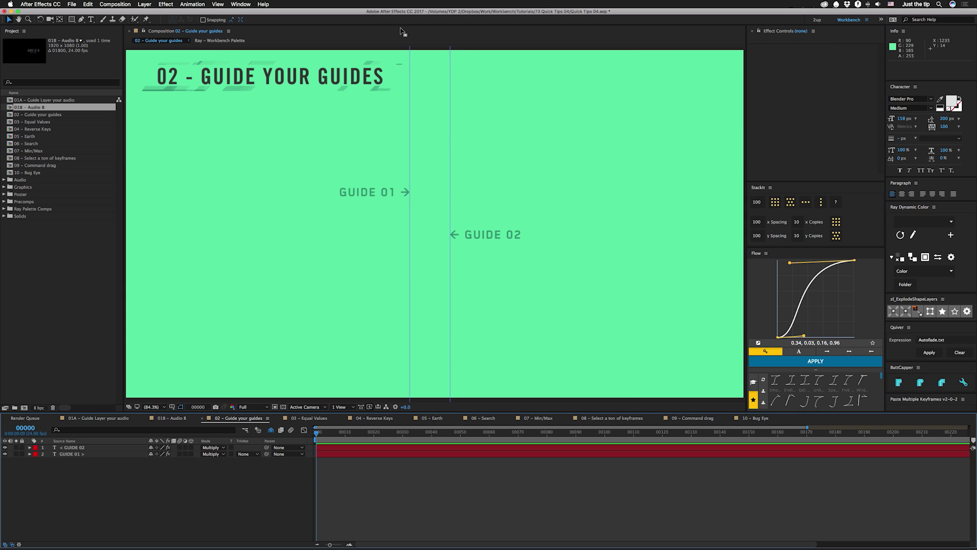
Step: Drag the vertical guide off the viewer onto the ruler to delete it, then open 03 – Equal Values
mouse_move(409, 66)
mouse_down()
mouse_move(399, 66)
mouse_move(425, 71)
mouse_move(414, 81)
mouse_up()
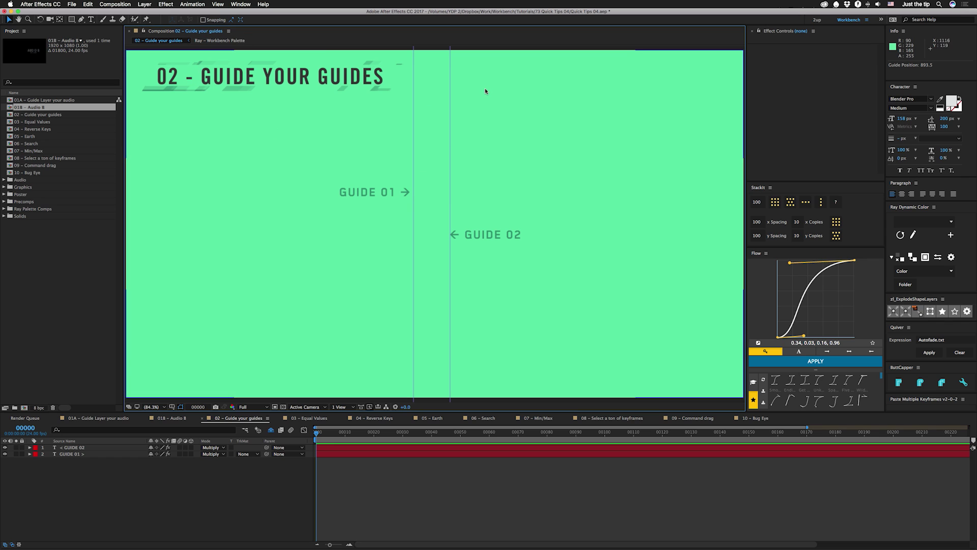
drag(414, 77, 448, 36)
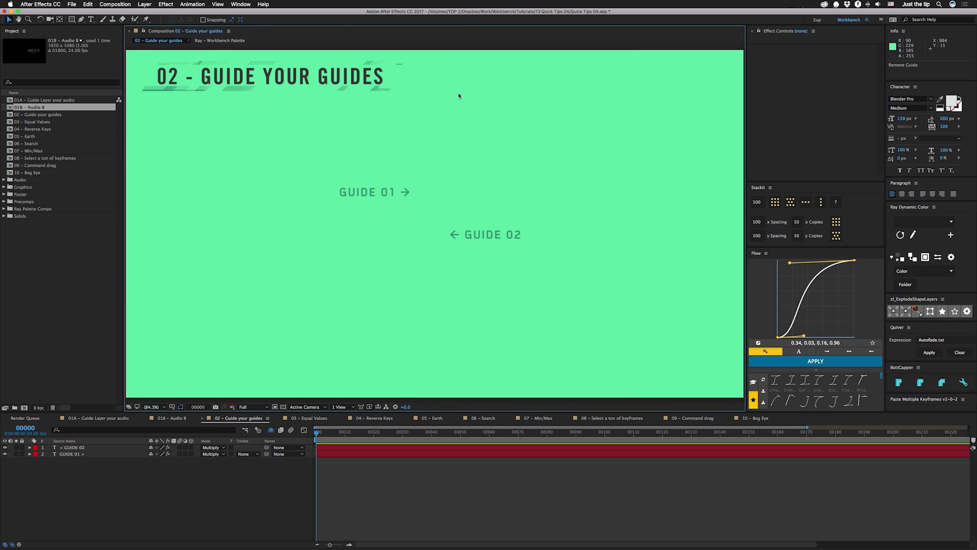
click(308, 418)
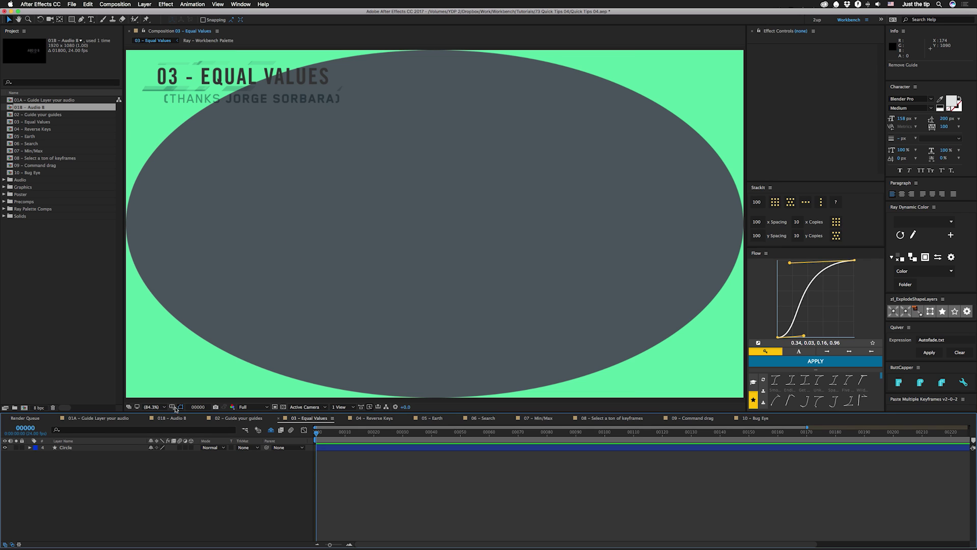
Step: Link the Circle's Ellipse Path Size values and set them to 750 by 750, then open 04 – Reverse Keys
click(62, 451)
click(30, 447)
click(43, 460)
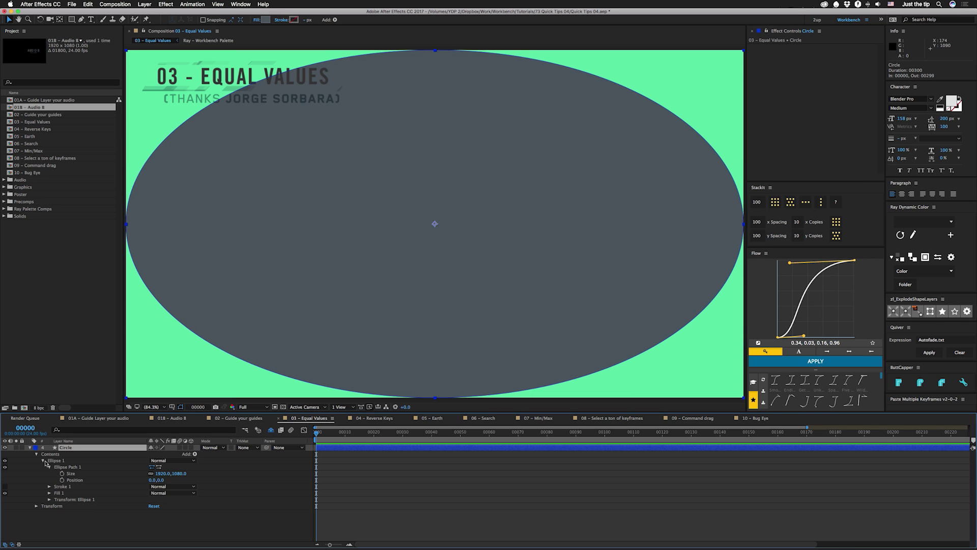
key(super+z)
alt+click(150, 475)
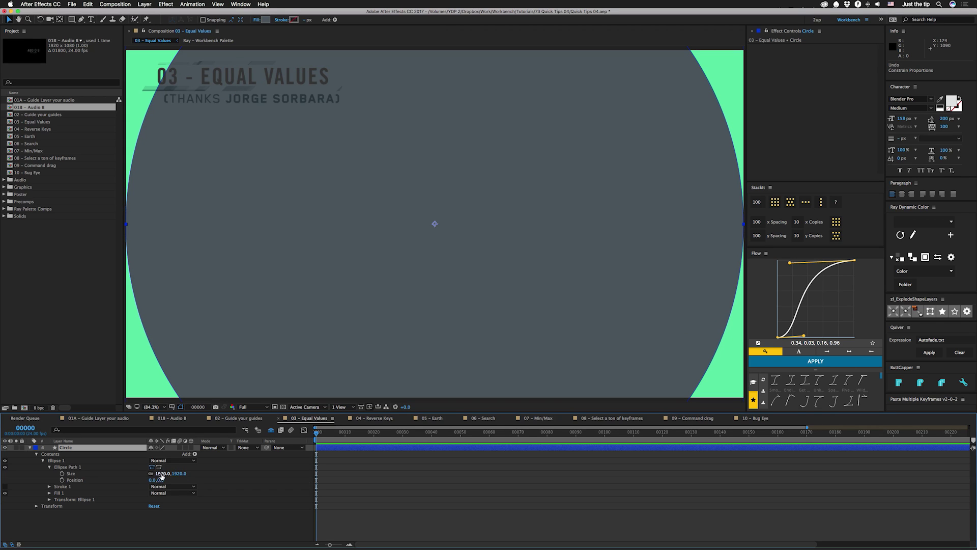
drag(162, 477, 122, 481)
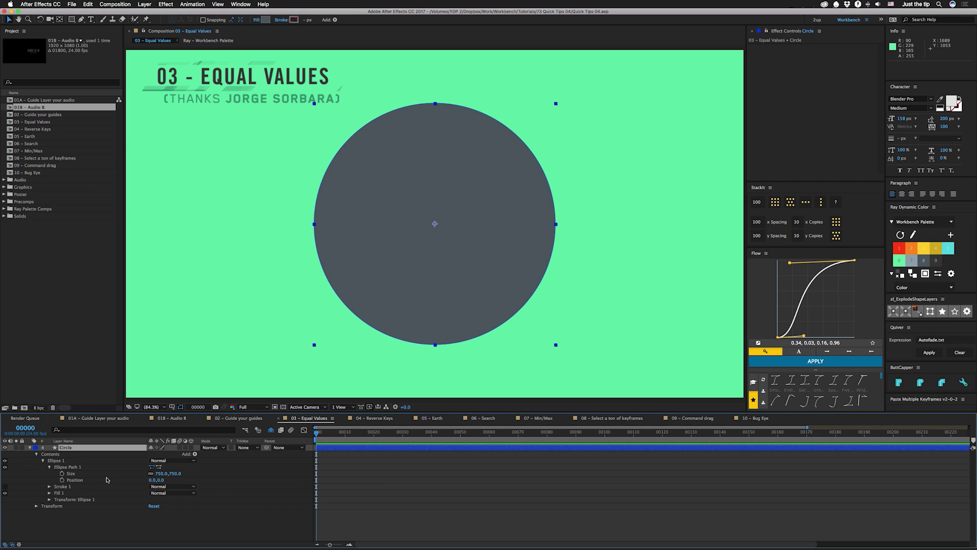
click(374, 418)
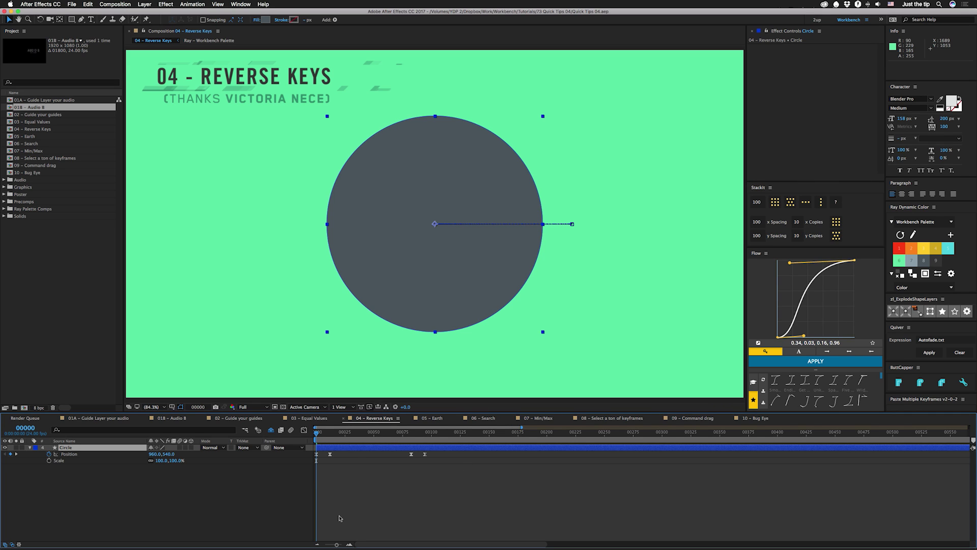
Step: Keyframe the Circle's Scale from 100% to 50%, move those keys to frames 63–75, and step through them
drag(425, 454, 328, 454)
click(49, 461)
key(k)
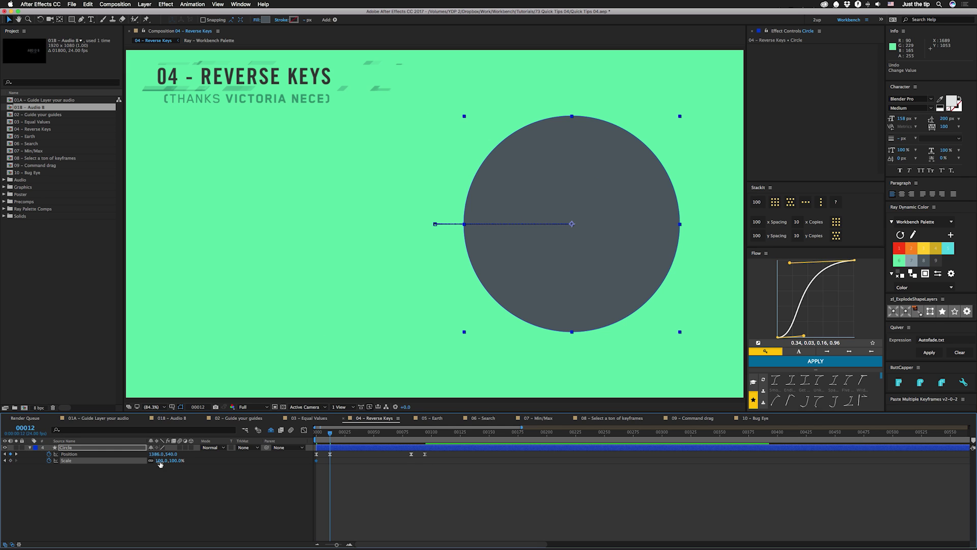
click(160, 460)
text(50)
key(Return)
drag(316, 460, 388, 440)
click(395, 433)
key(k)
key(k)
key(k)
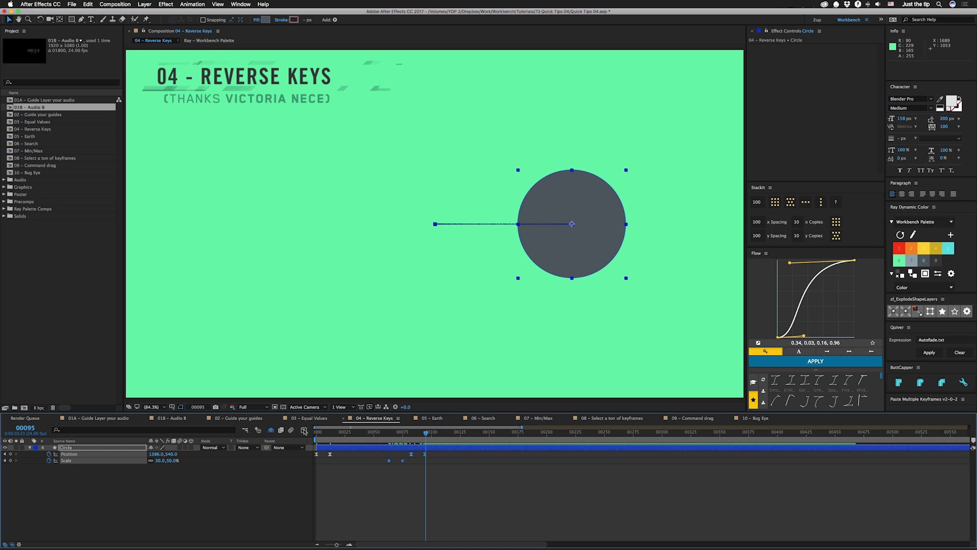
Step: In the Graph Editor, select the Position and Scale keys and flip them to reverse their timing, then open 05 – Earth
click(304, 430)
drag(374, 533, 437, 447)
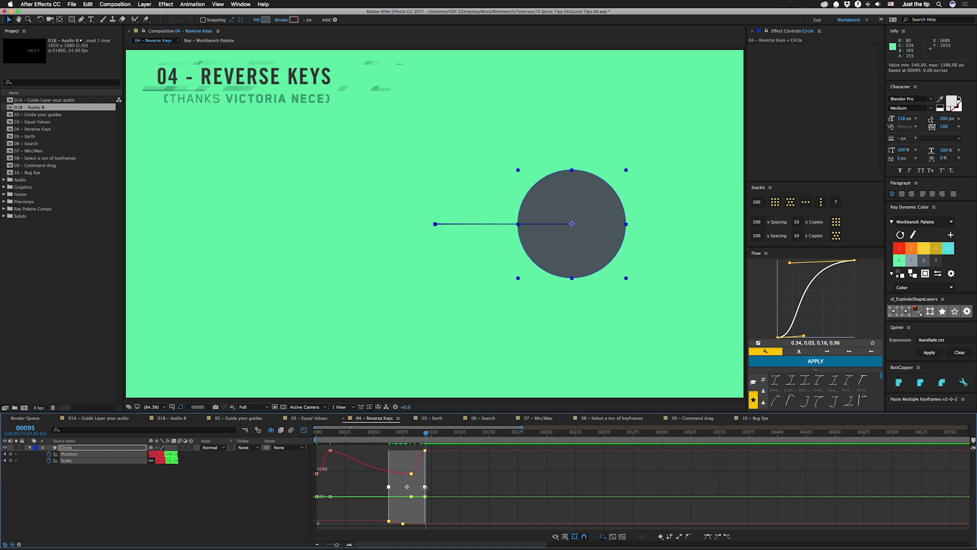
drag(425, 487, 367, 487)
mouse_move(379, 433)
mouse_down()
mouse_move(371, 434)
mouse_move(390, 435)
mouse_up()
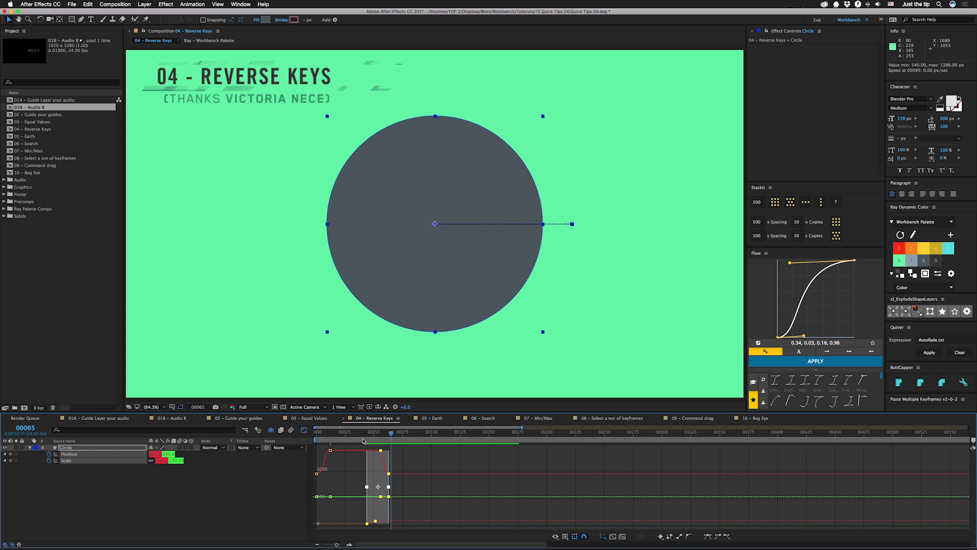
click(305, 430)
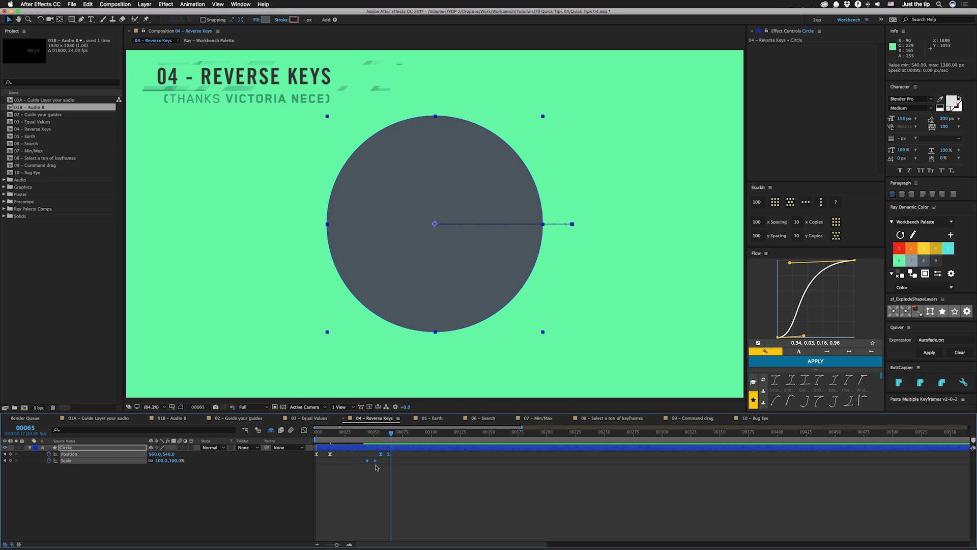
mouse_move(399, 452)
mouse_down()
mouse_move(352, 476)
mouse_move(386, 469)
mouse_move(455, 490)
mouse_move(385, 492)
mouse_up()
click(304, 430)
key(super+z)
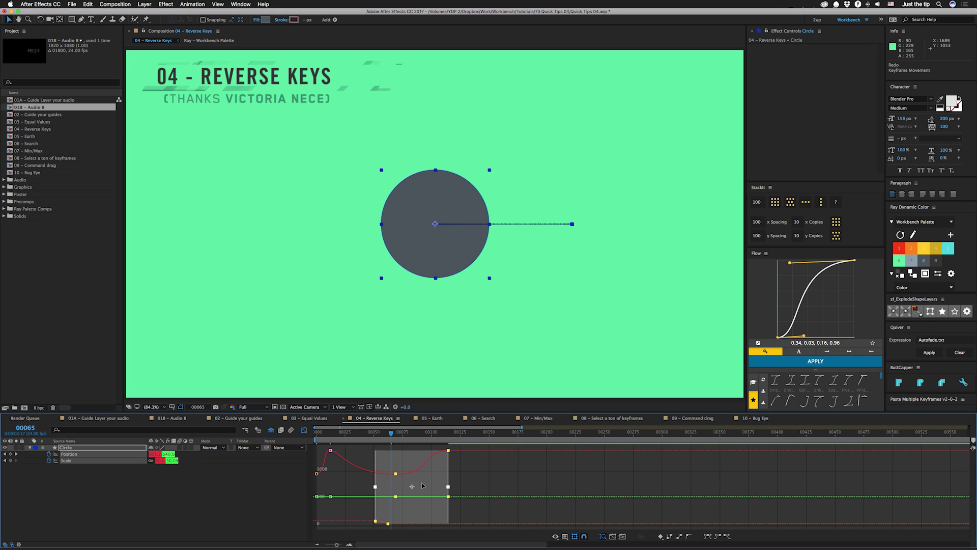
click(434, 417)
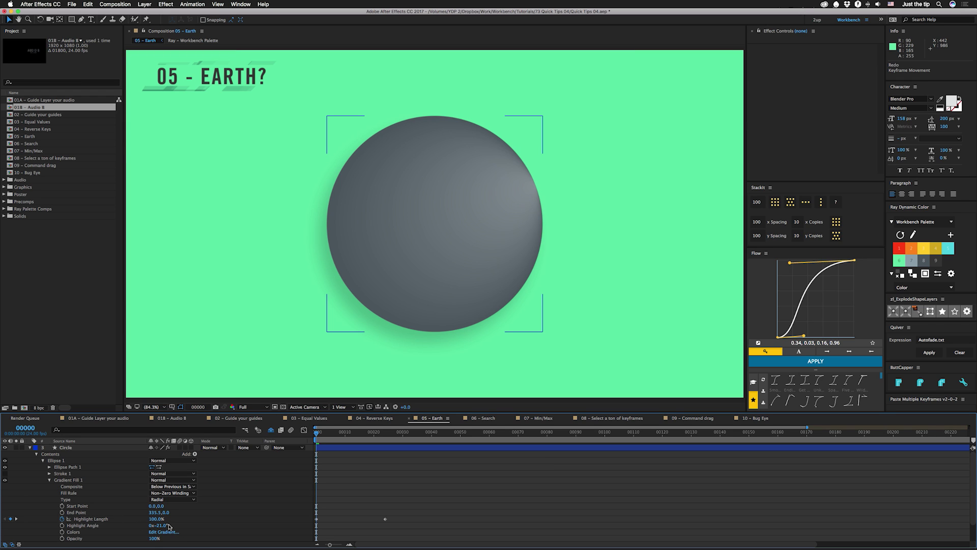
Step: Scrub and preview the Earth sphere's highlight animation, then open the 06 – Search comp
click(382, 433)
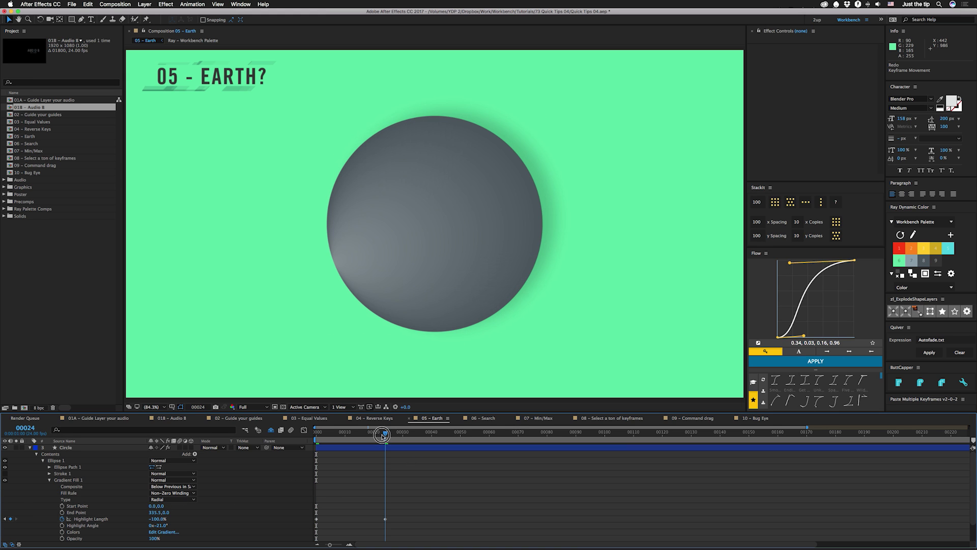
drag(383, 435, 316, 440)
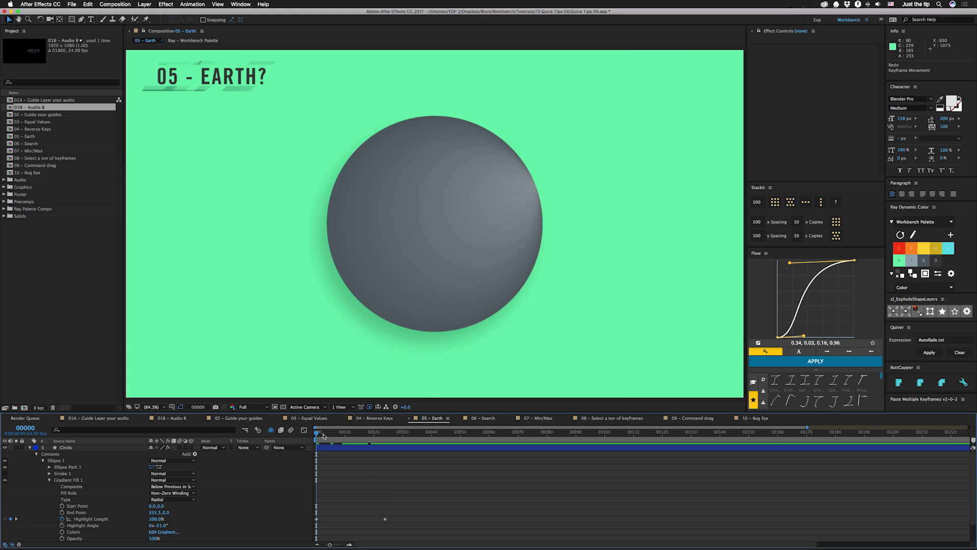
key(space)
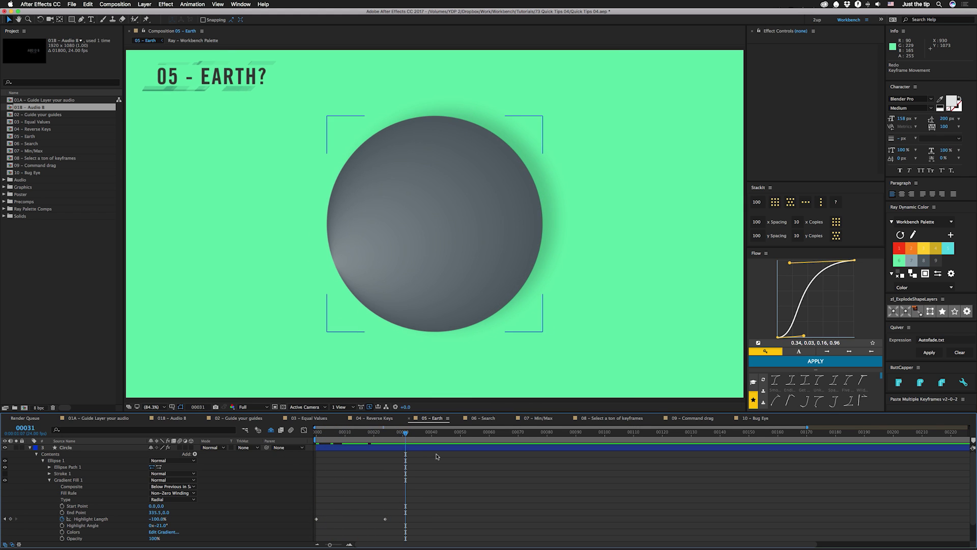
click(486, 418)
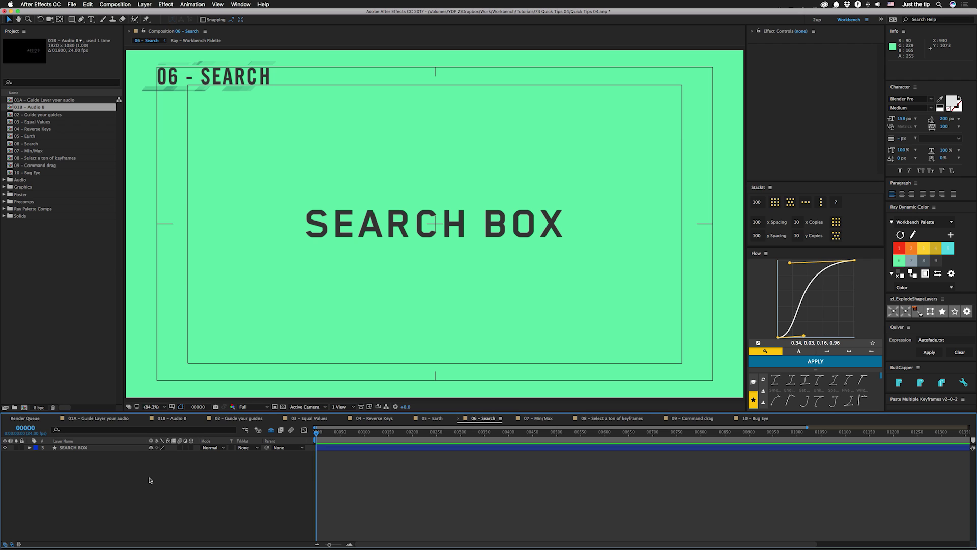
Step: Select the SEARCH BOX layer and focus the timeline property search field
key(super+f)
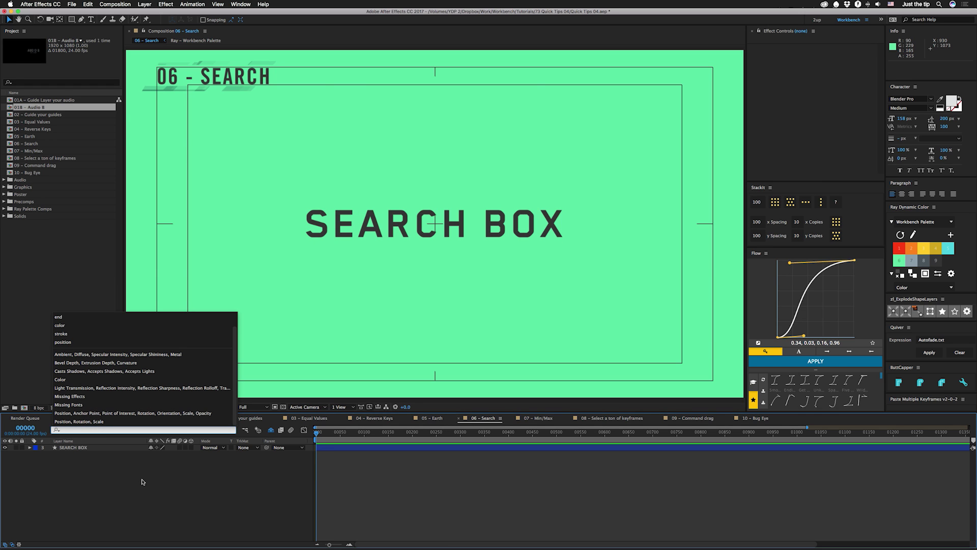
click(84, 448)
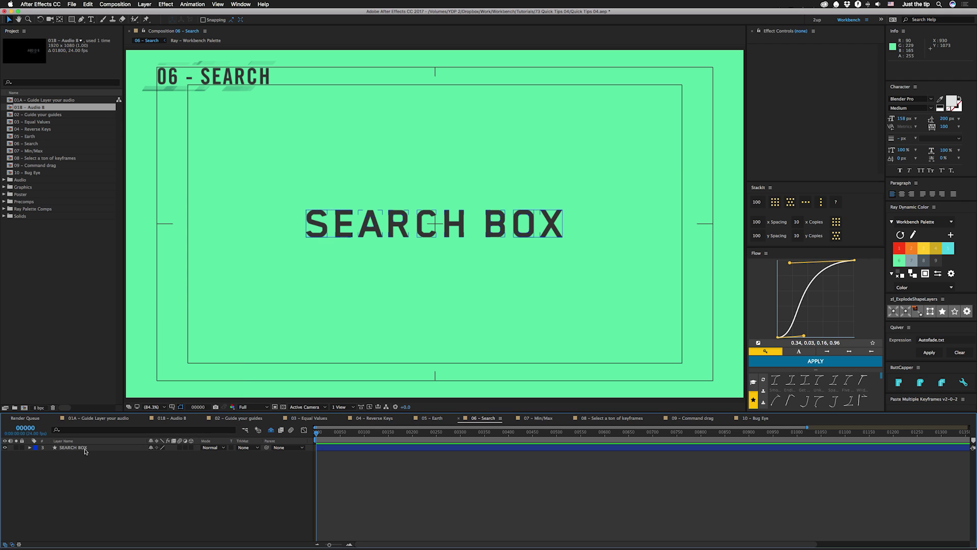
key(super+f)
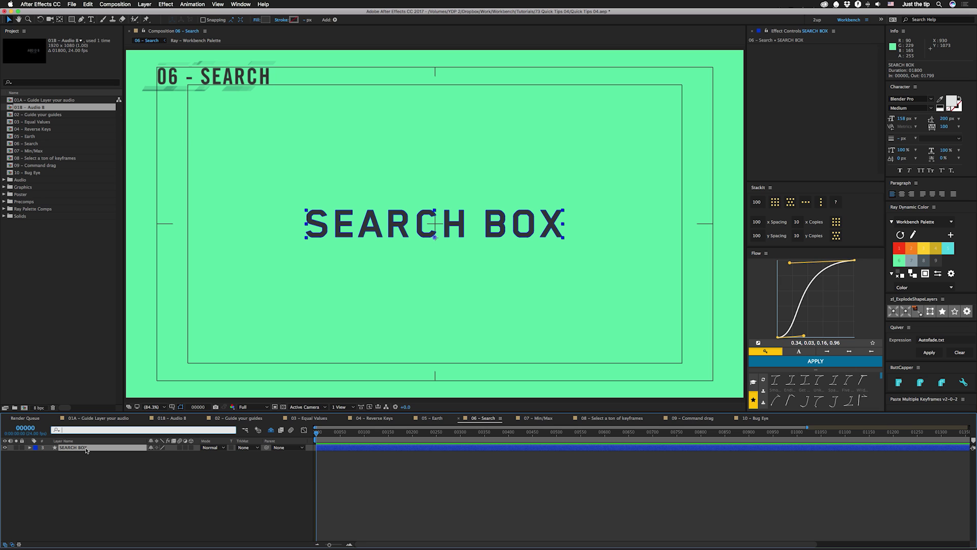
Step: Filter SEARCH BOX by 'fill,stroke' plus Merge Paths, maximize the timeline, and delete all the letters' fills and strokes
key(super+f)
text(fill,str)
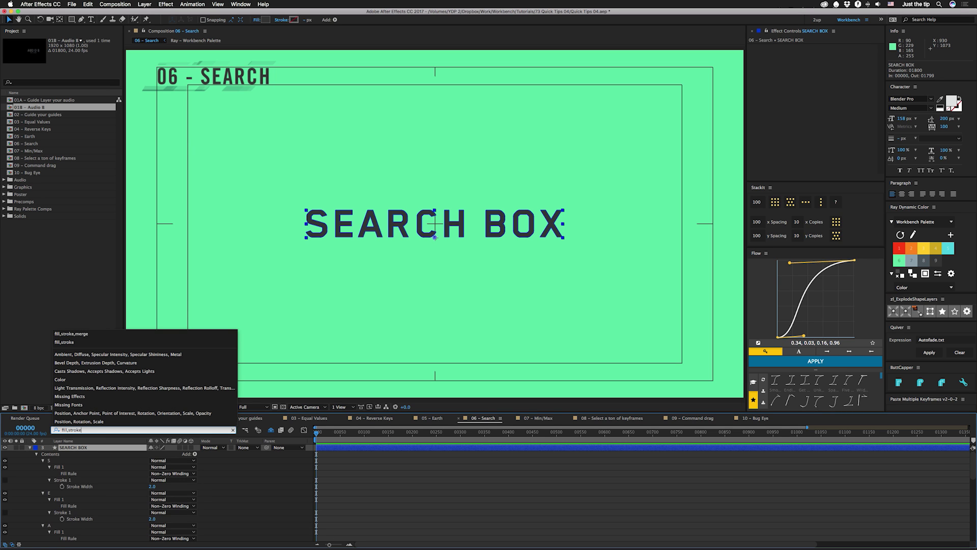
text(oke)
key(Down)
key(Return)
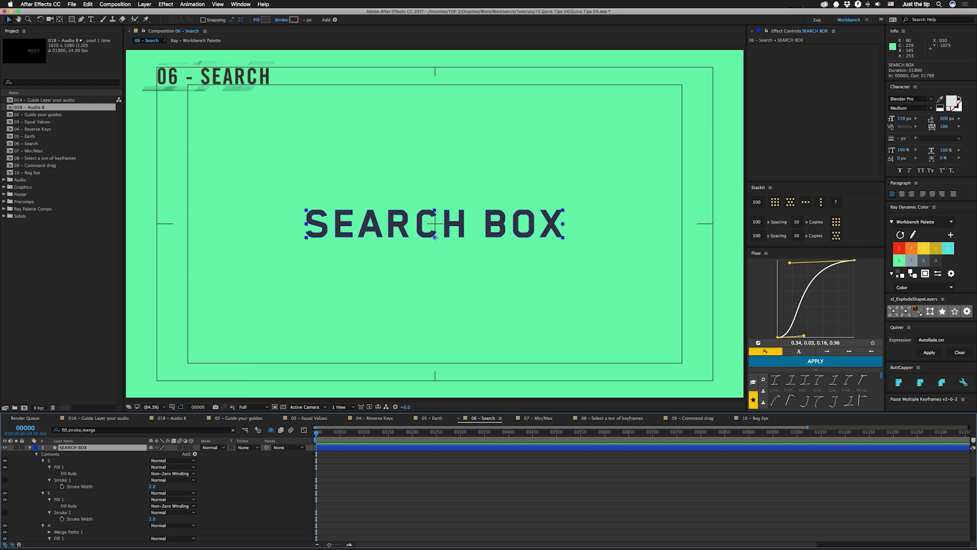
scroll(153, 488, down, 2)
scroll(79, 509, down, 5)
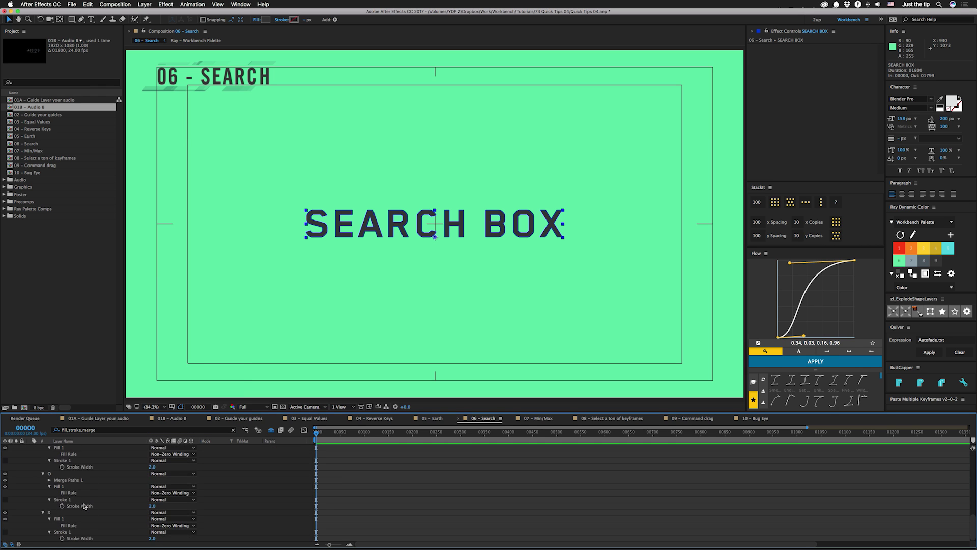
scroll(152, 498, up, 7)
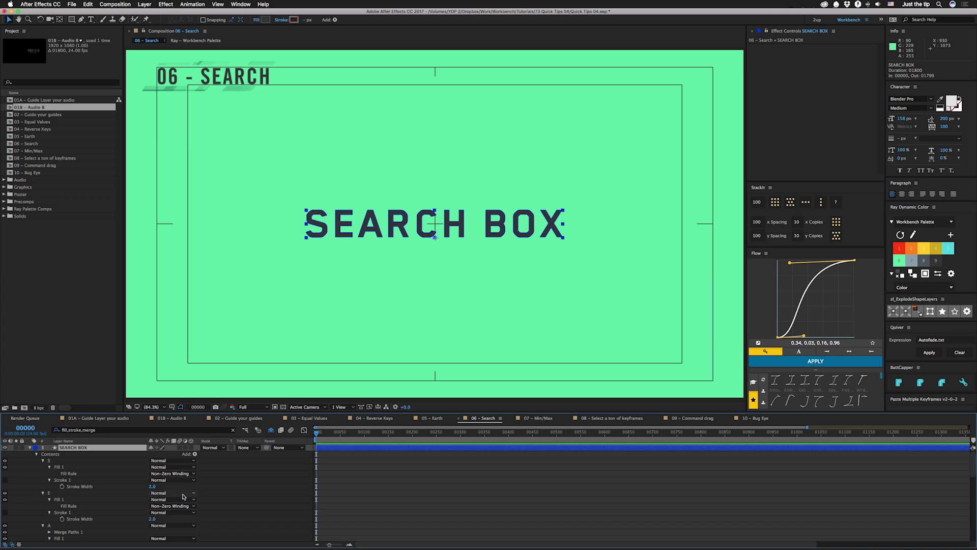
key(grave)
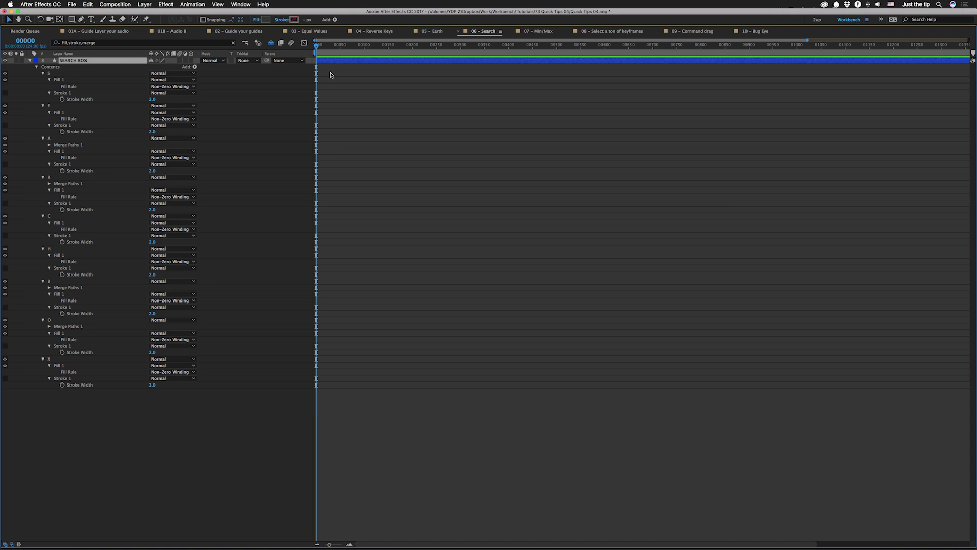
mouse_move(331, 66)
mouse_down()
mouse_move(290, 150)
mouse_move(279, 417)
mouse_up()
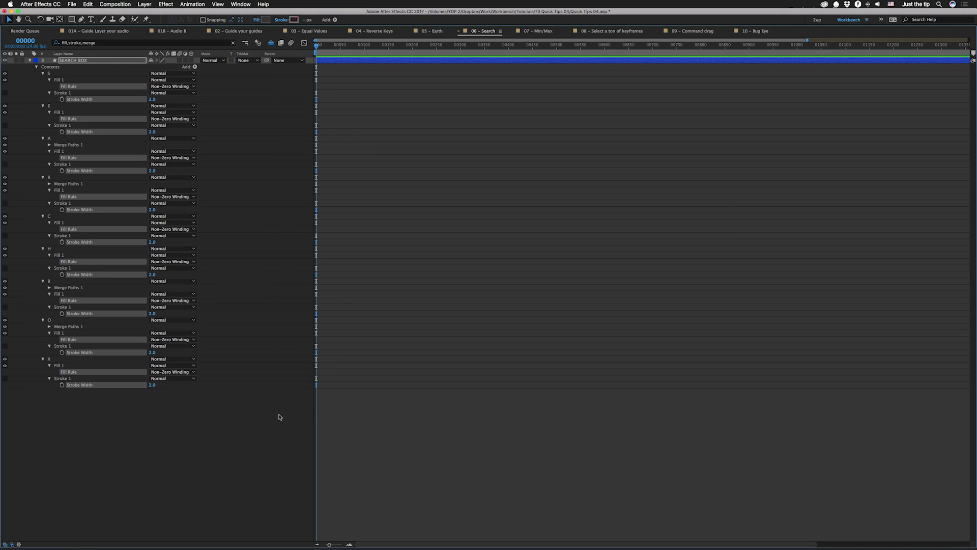
key(Delete)
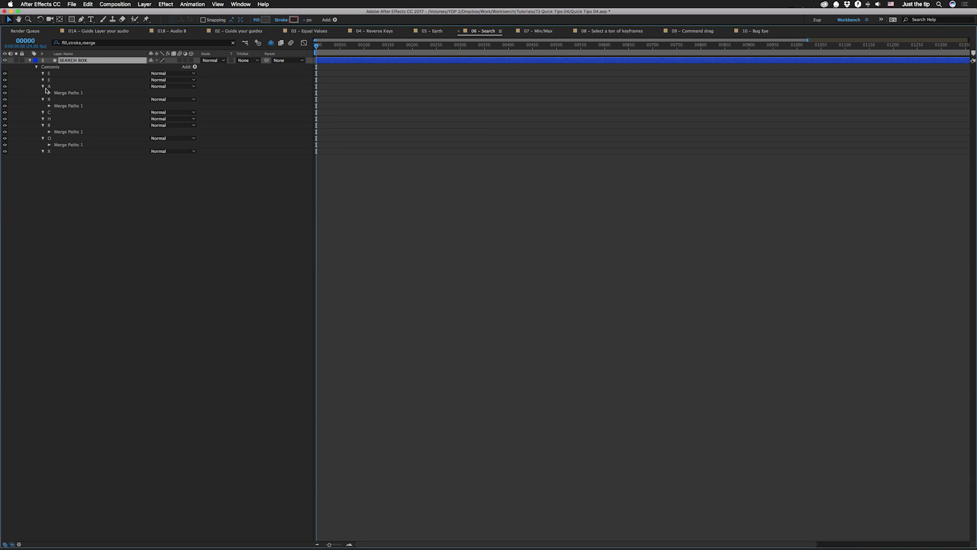
Step: Remove Merge Paths and the duplicate inner paths from letters A and R
click(43, 87)
click(57, 106)
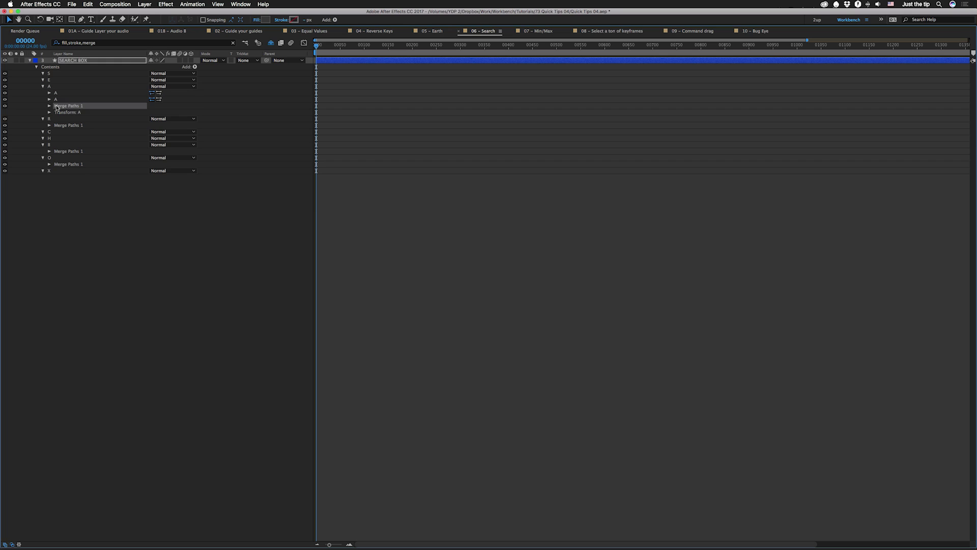
key(Delete)
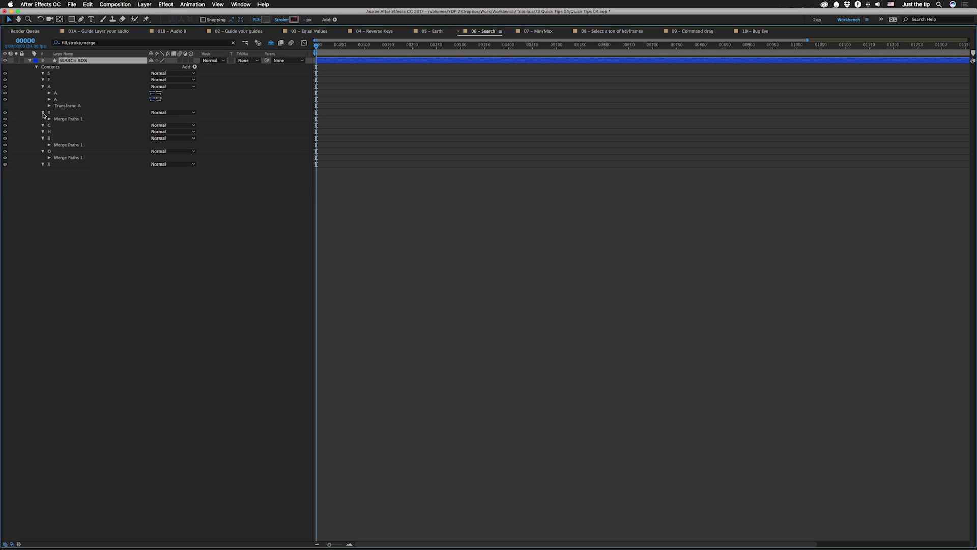
click(44, 113)
click(66, 133)
key(Delete)
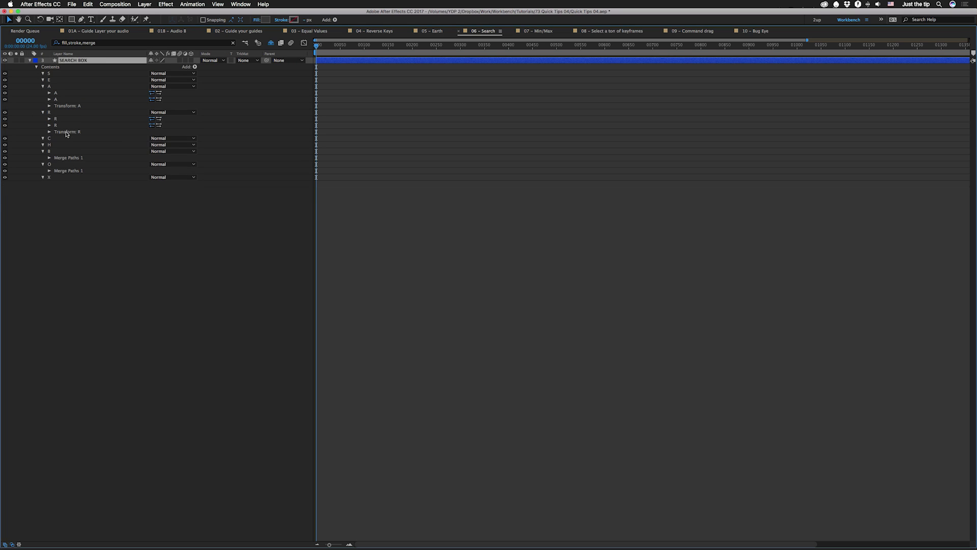
click(61, 125)
super+click(58, 99)
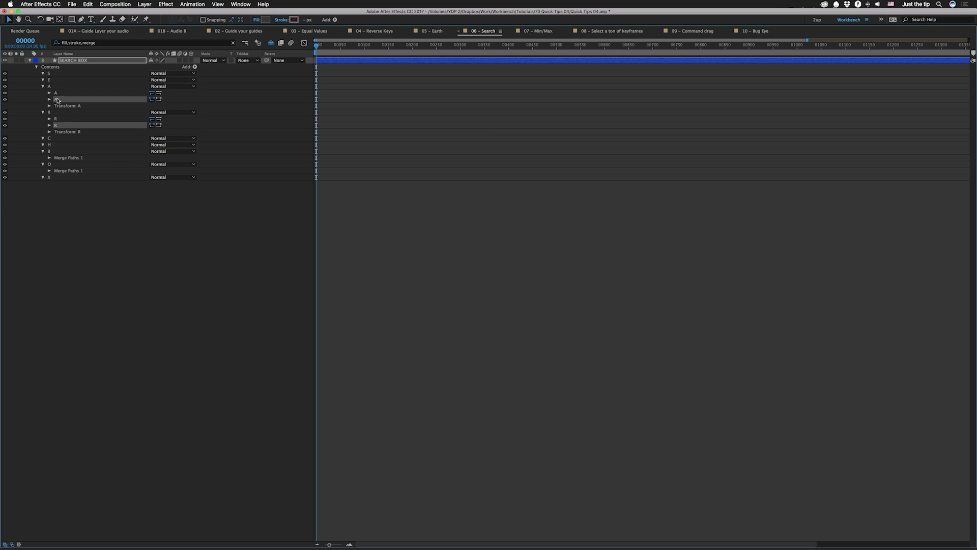
key(Delete)
Step: Delete the extra paths and Merge Paths from letters B and O, then restore the timeline size
click(43, 138)
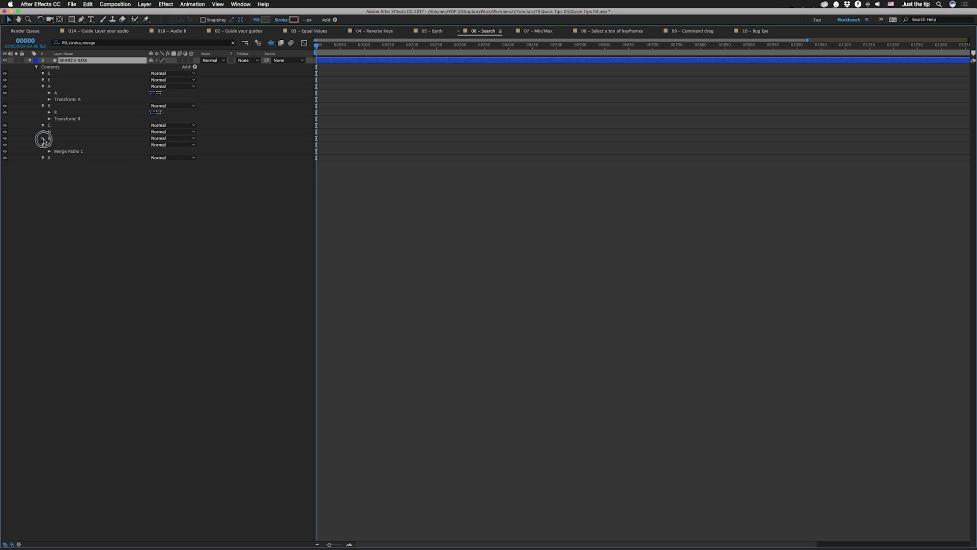
click(65, 151)
super+click(62, 158)
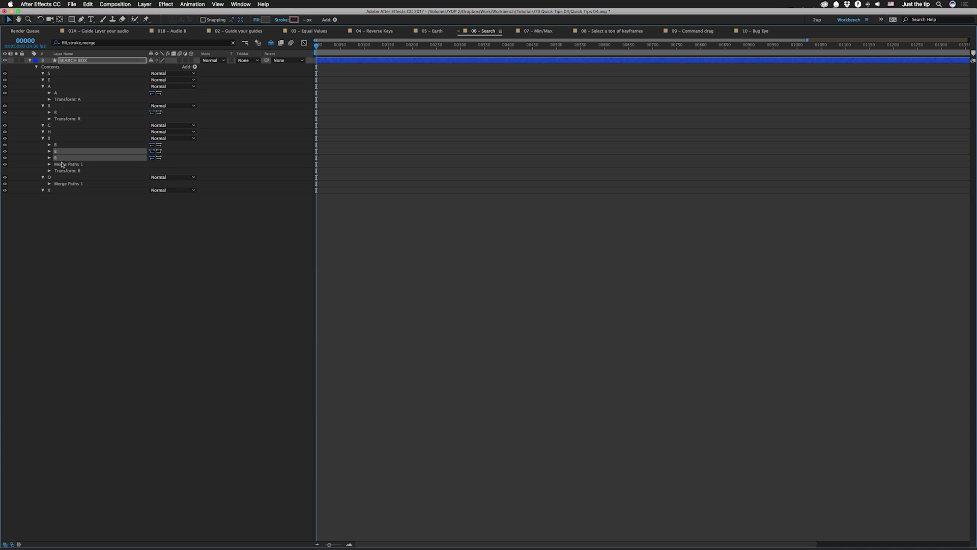
super+click(61, 164)
key(Delete)
click(43, 158)
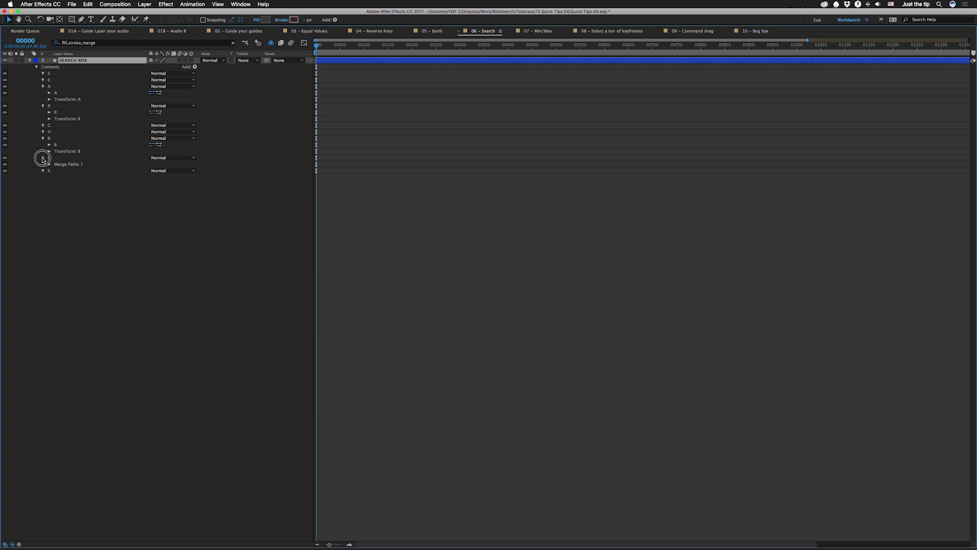
click(62, 177)
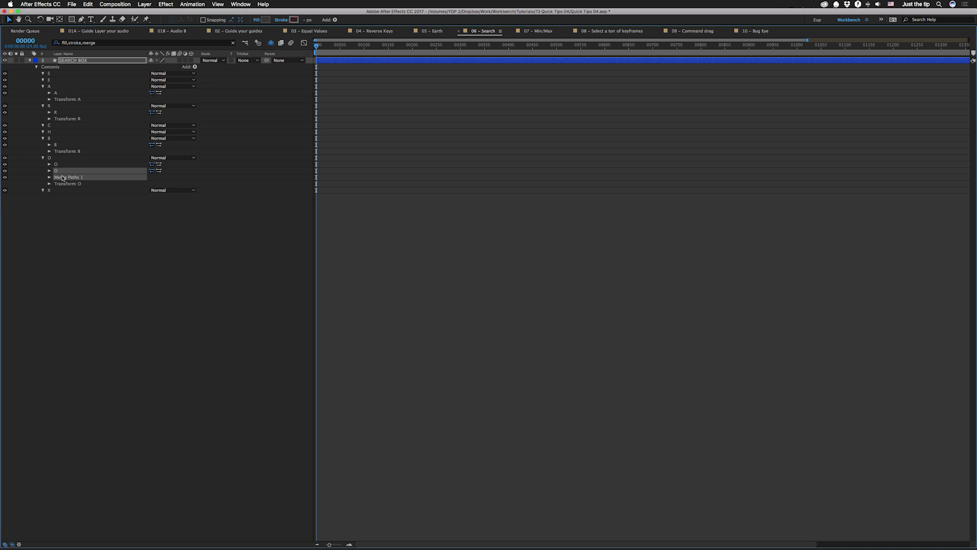
key(Delete)
key(grave)
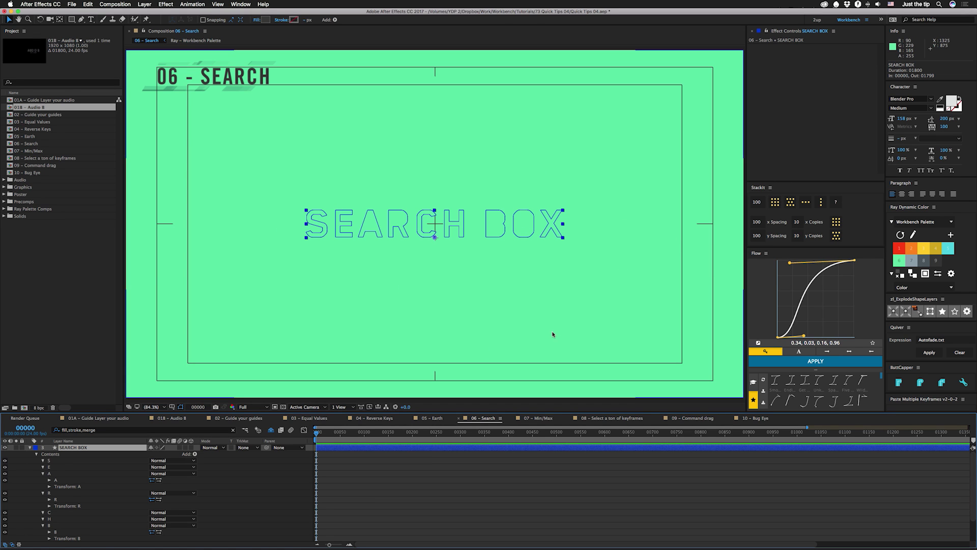
Step: Open the 07 – Min/Max comp and preview its circle animation
click(544, 418)
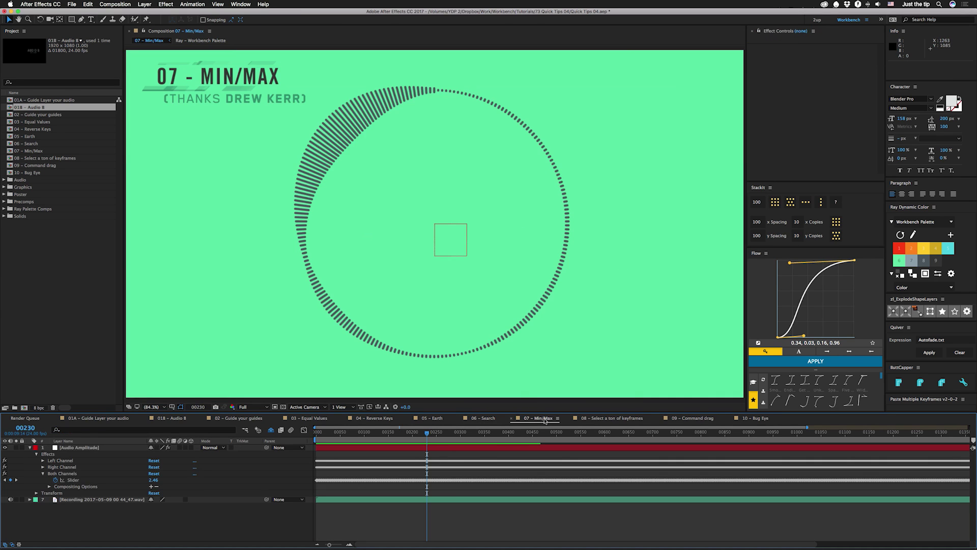
key(space)
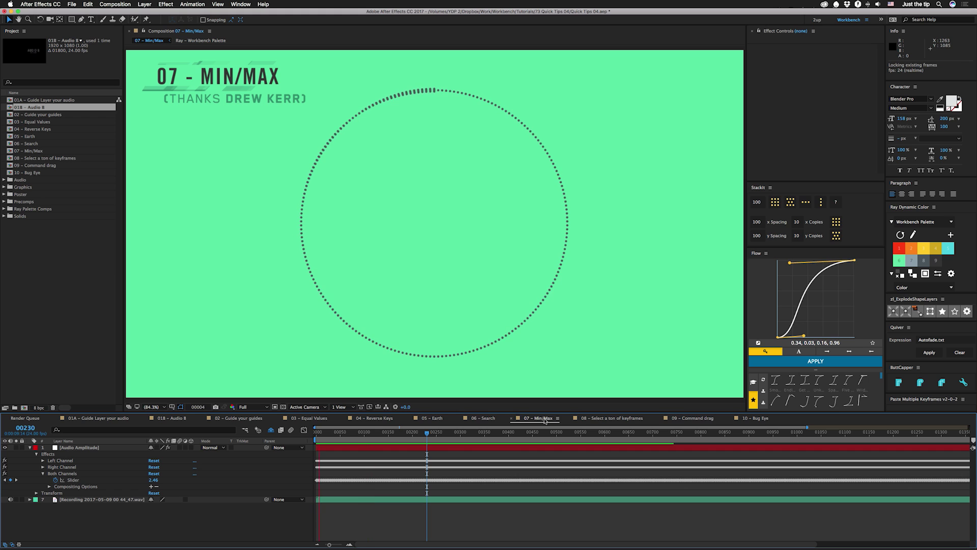
key(space)
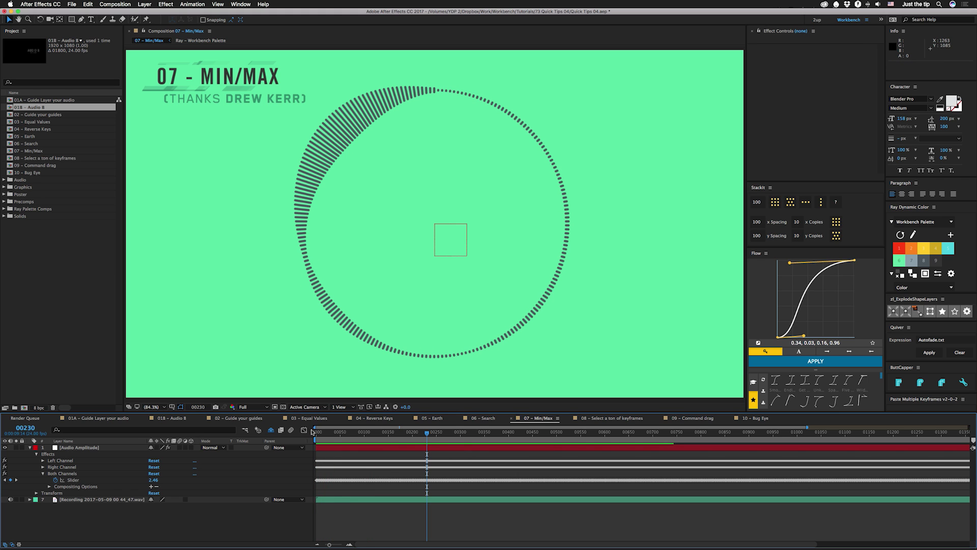
Step: Graph the Slider's audio-driven curve and select all its keyframes, then open 08 – Select a ton of keyframes
click(304, 430)
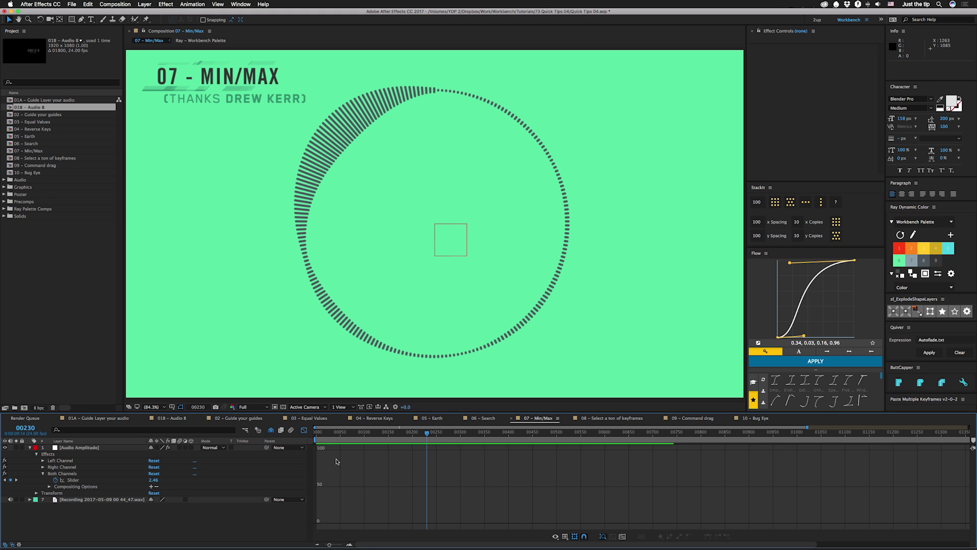
click(71, 480)
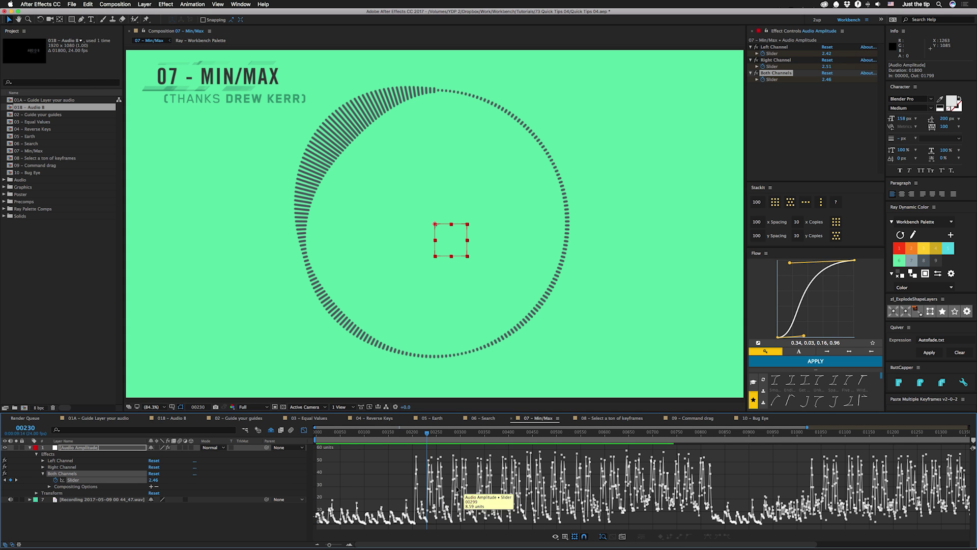
double_click(441, 457)
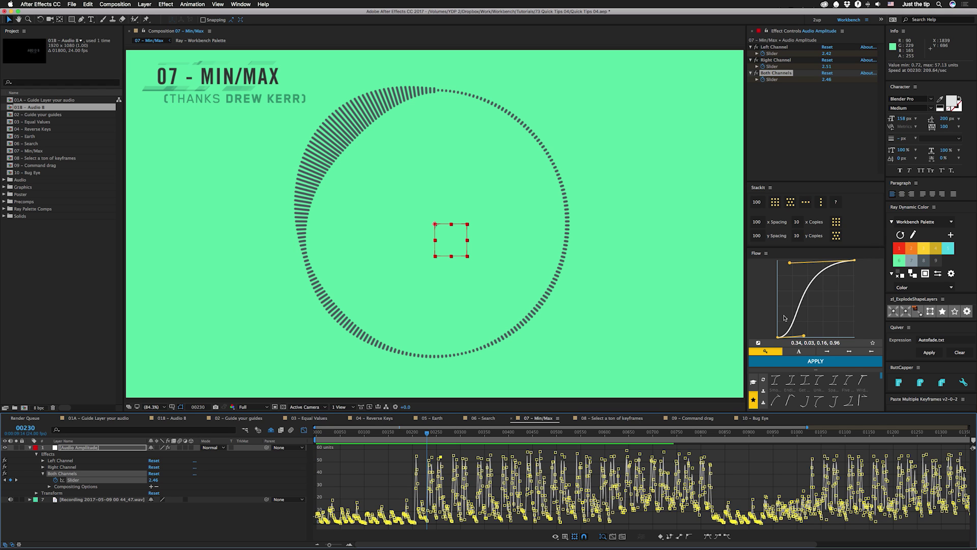
click(615, 418)
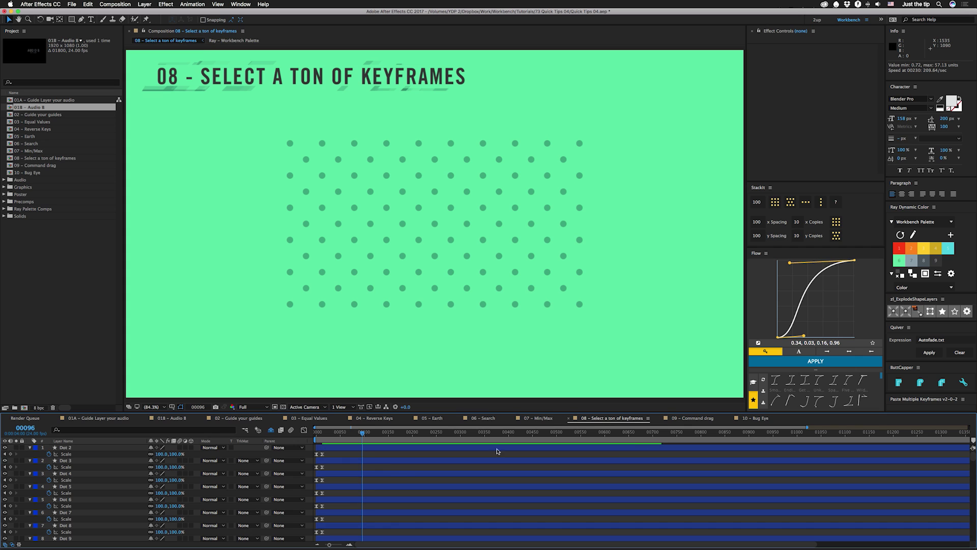
Step: Marquee-select the Scale keyframes of every Dot layer, Dot 2 through Dot 8
click(367, 466)
drag(341, 452, 307, 527)
click(335, 460)
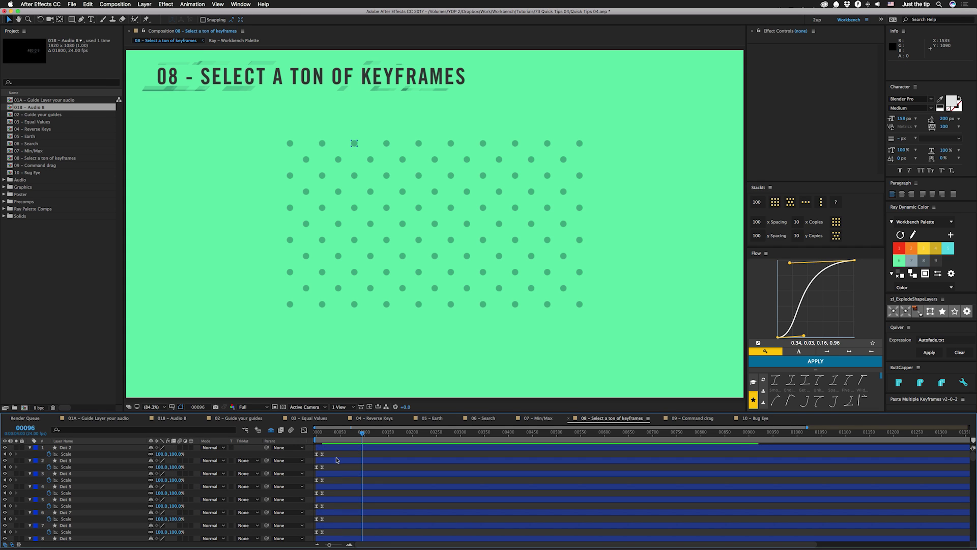
click(324, 532)
click(368, 455)
drag(370, 453, 312, 545)
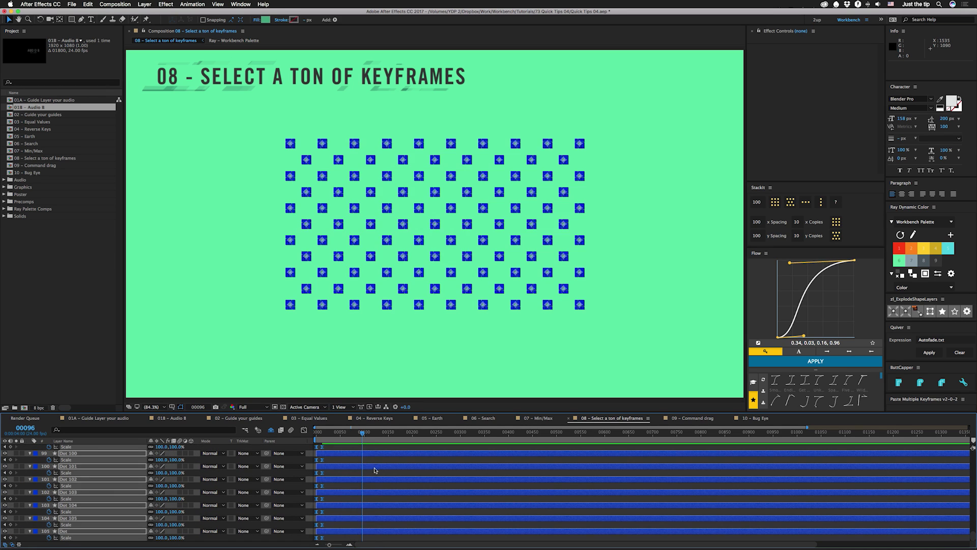
Step: Drag the selected Scale keyframes later, past the playhead, so every dot reads 0%
scroll(337, 487, up, 15)
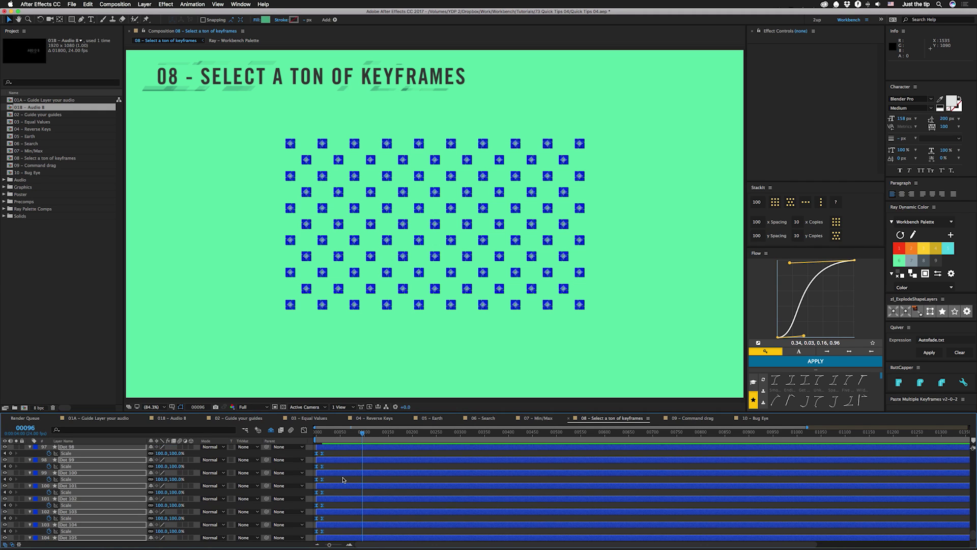
scroll(368, 496, up, 6)
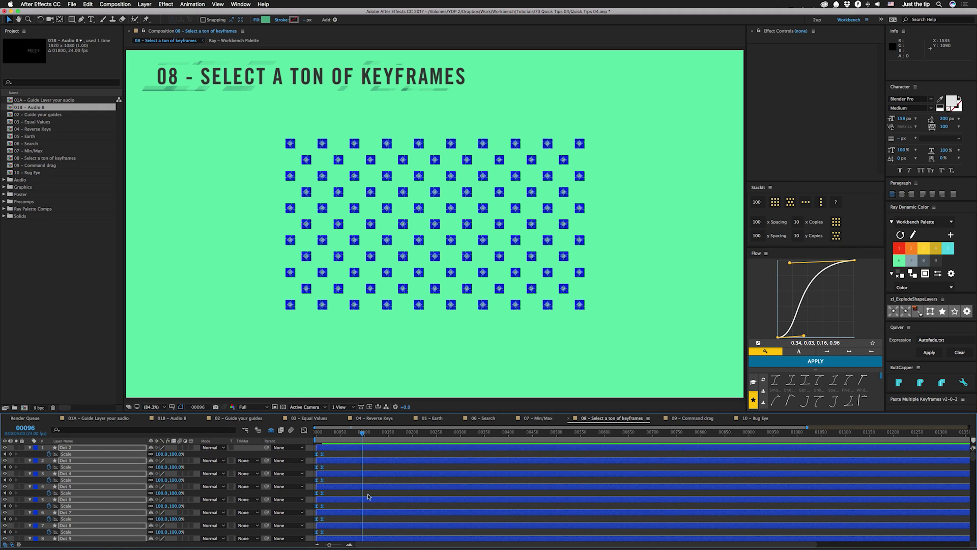
drag(321, 457, 374, 458)
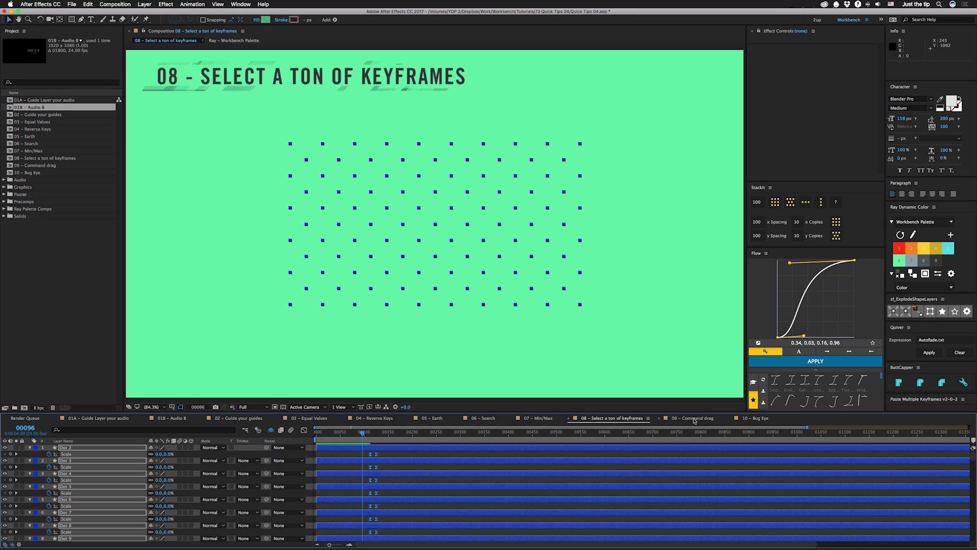
click(694, 417)
Step: Command-drag the Circle layer's Position X to fine-scrub it to 1013.0,540.0
click(177, 447)
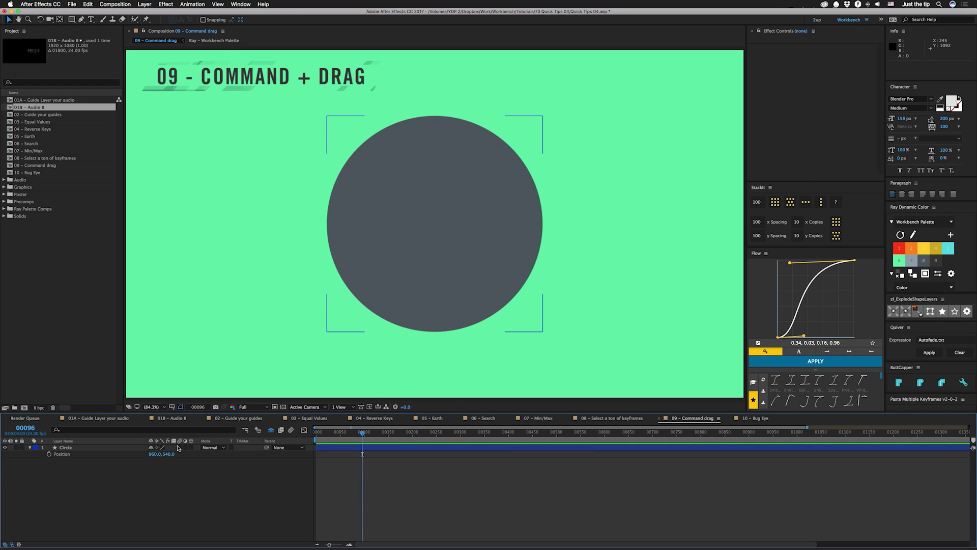
drag(156, 458, 204, 456)
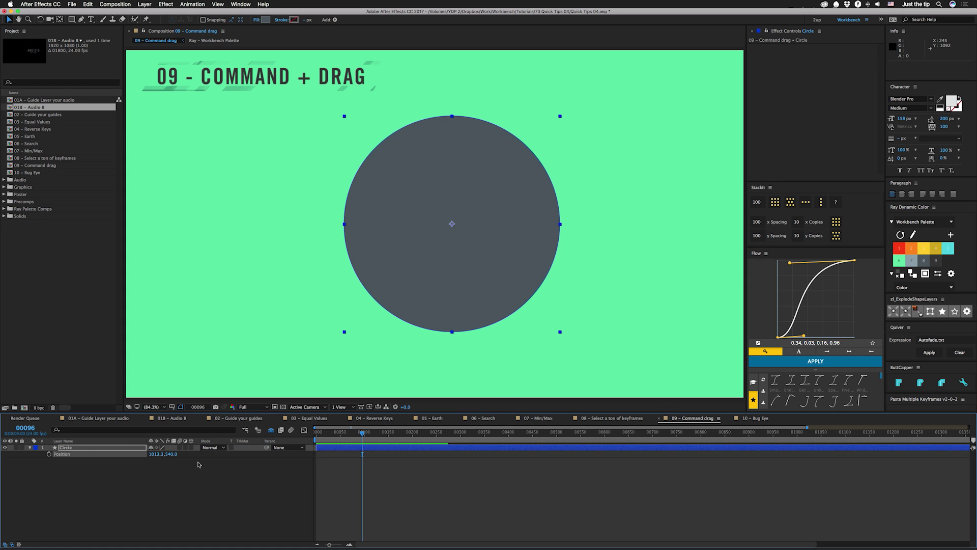
Step: Select TampaPostcard.png in the Bug Eye comp and toggle CC HexTile off and on to compare
click(753, 418)
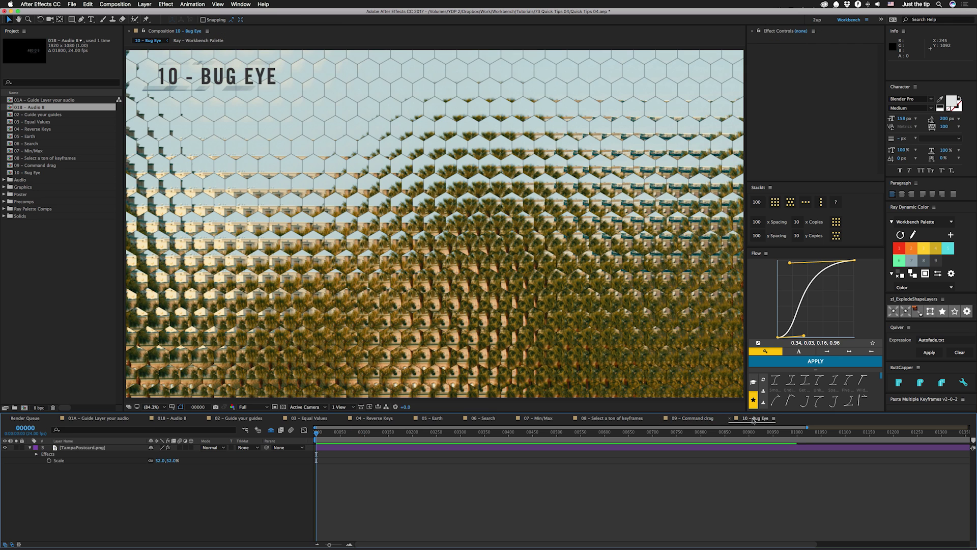
click(100, 448)
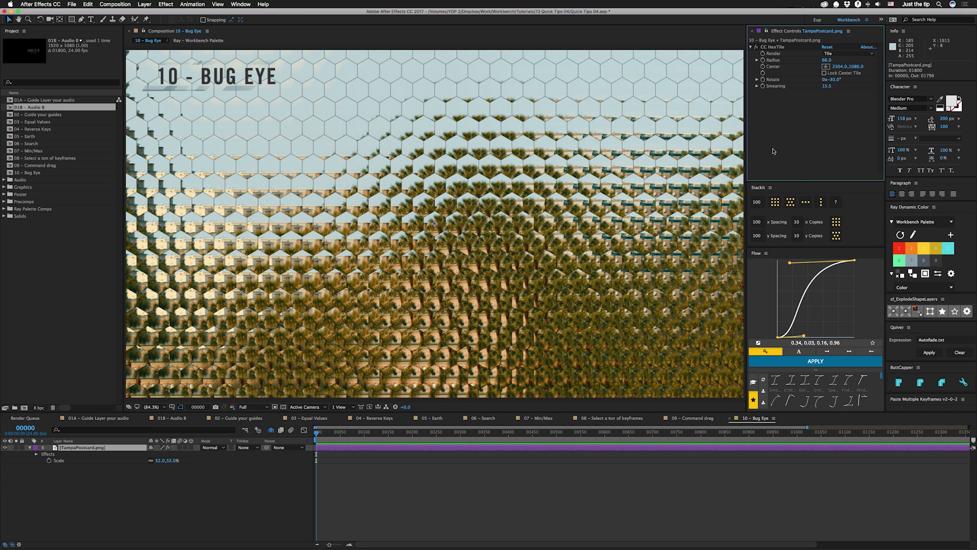
click(756, 47)
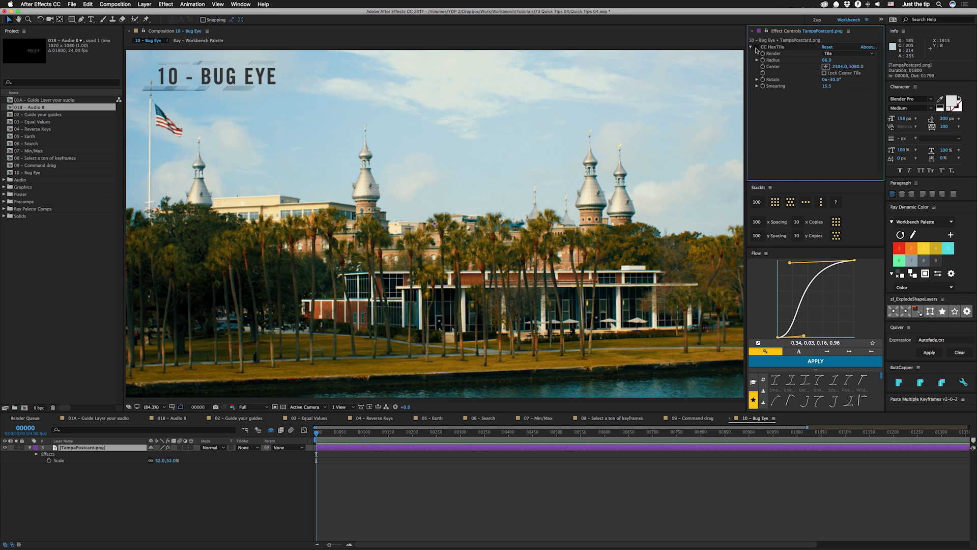
click(756, 46)
Step: Lower CC HexTile Smearing to 30.6, set Radius to 5, then scrub Radius slightly larger
click(817, 61)
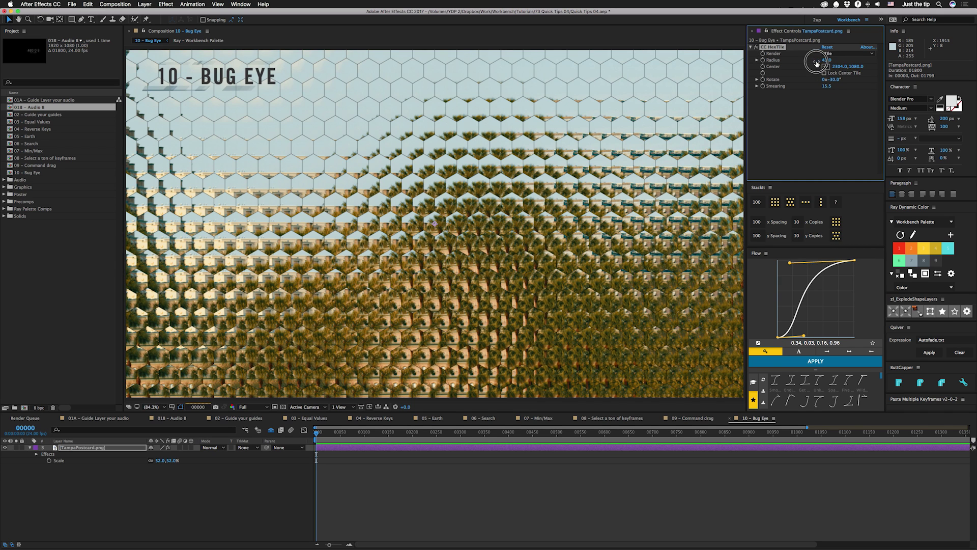
drag(817, 61, 804, 62)
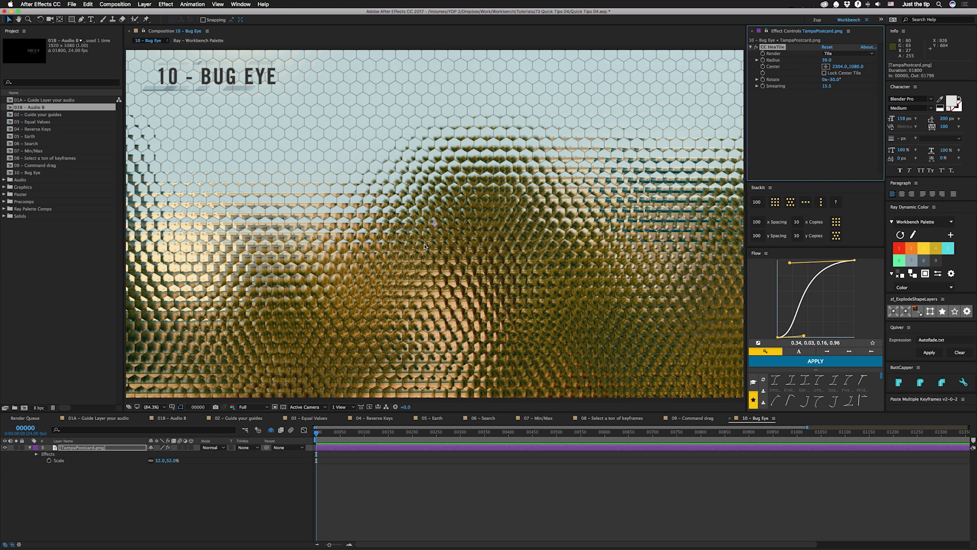
mouse_move(827, 87)
mouse_down()
mouse_move(813, 88)
mouse_move(883, 89)
mouse_up()
click(827, 60)
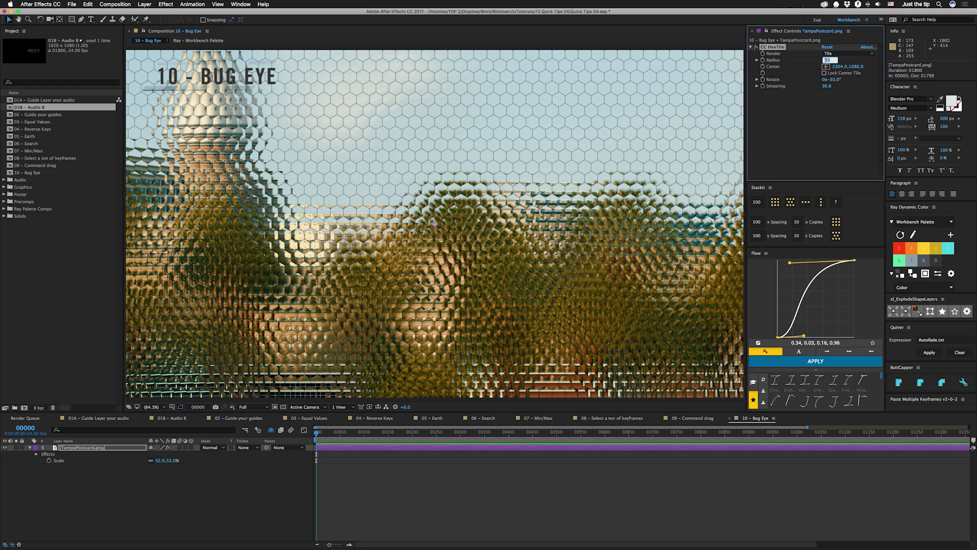
text(5)
key(Return)
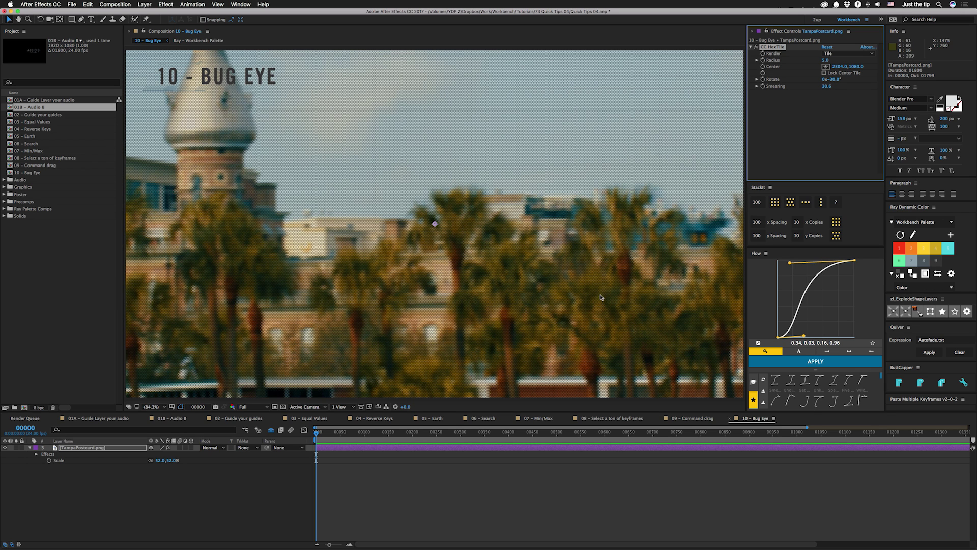
mouse_move(825, 61)
mouse_down()
mouse_move(855, 60)
mouse_move(820, 65)
mouse_move(833, 58)
mouse_up()
Step: Try CC HexTile's Fold Aligned render style, then settle on Fold Seamlessly
click(834, 54)
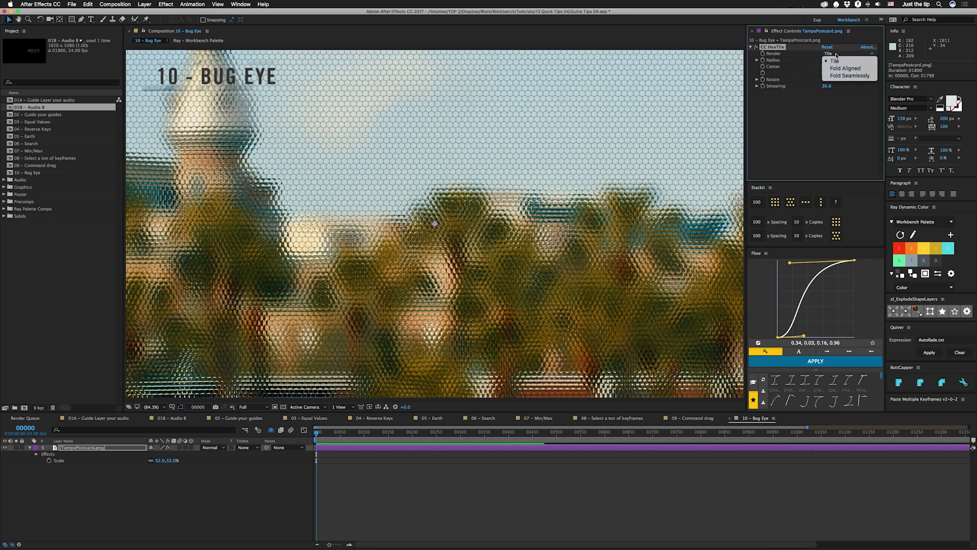
click(840, 70)
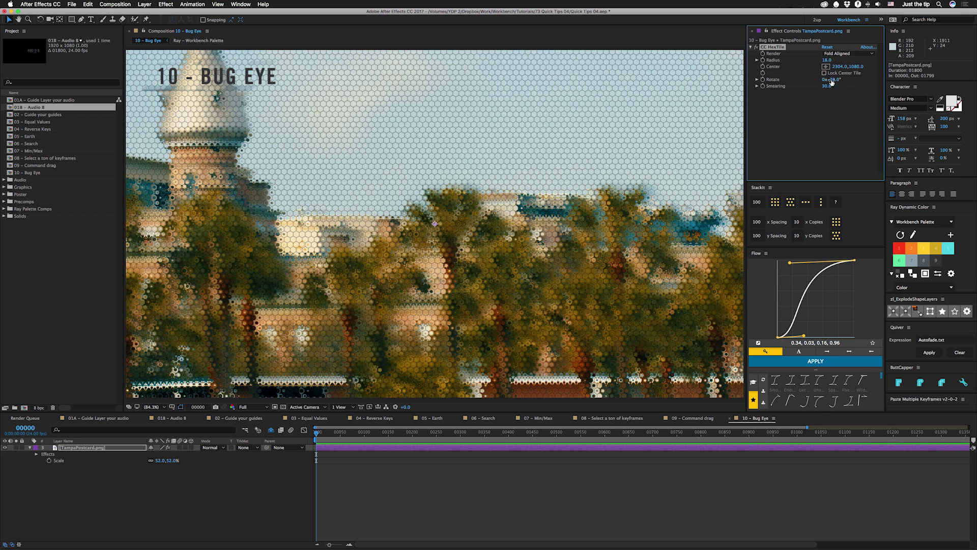
click(842, 54)
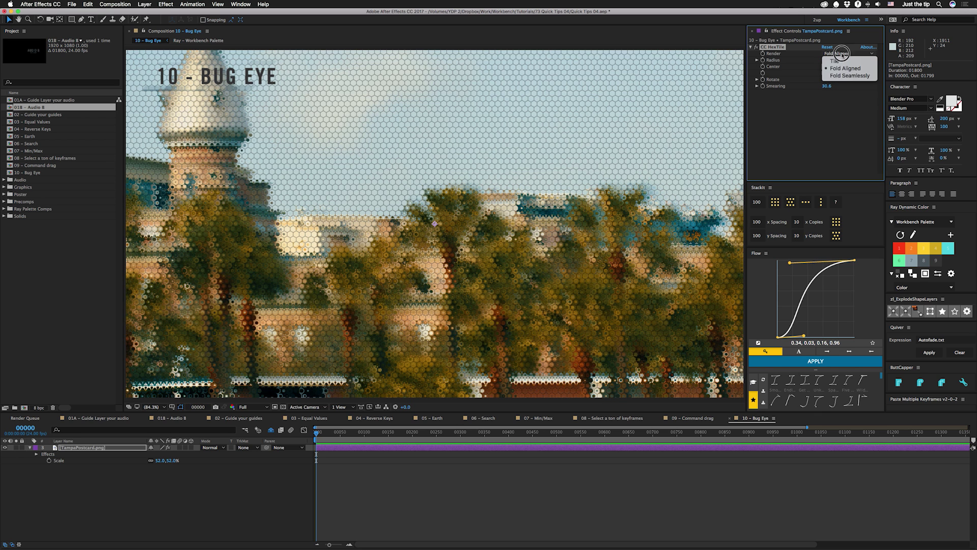
click(835, 77)
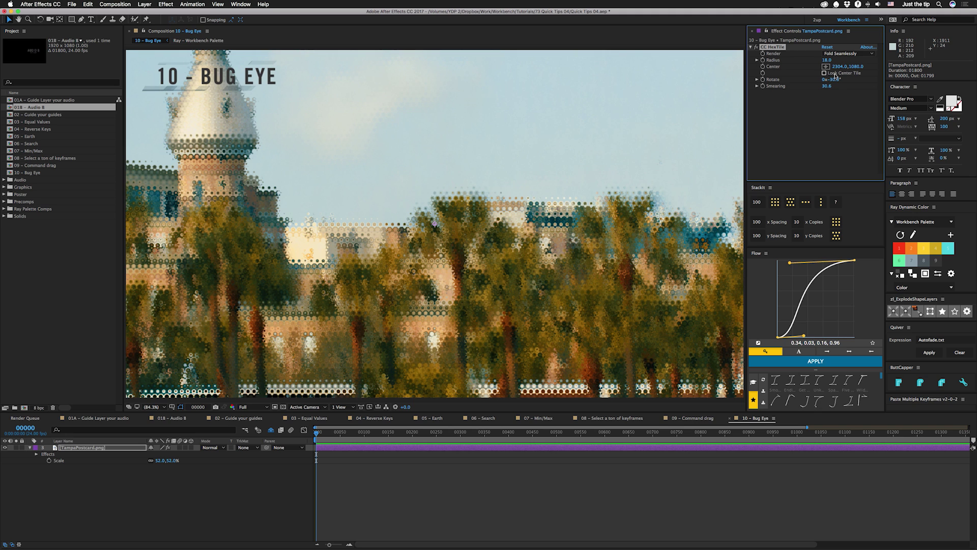